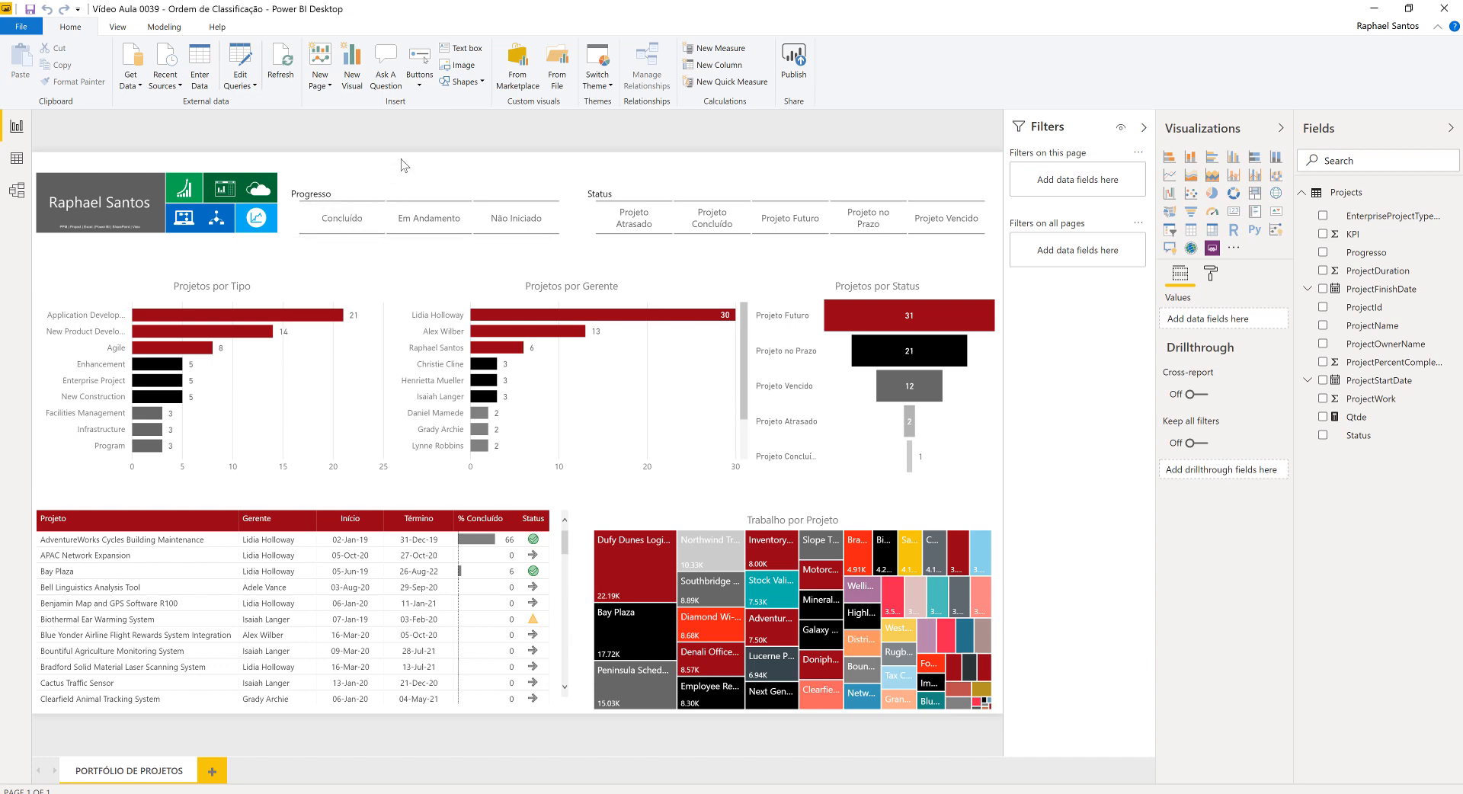
Examine the order of the options in the Progresso and Status slicers on the report page
left_click(375, 187)
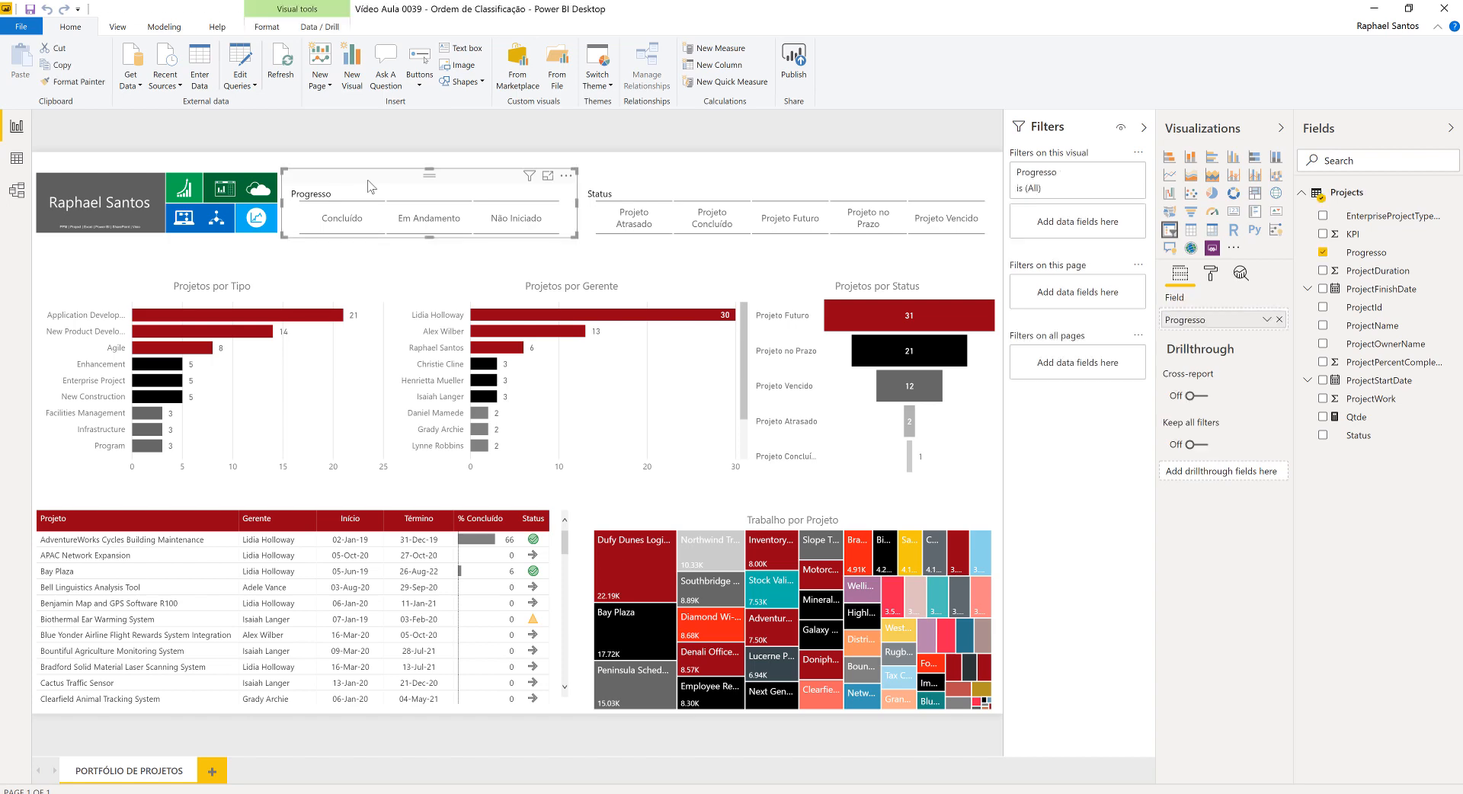
left_click(646, 181)
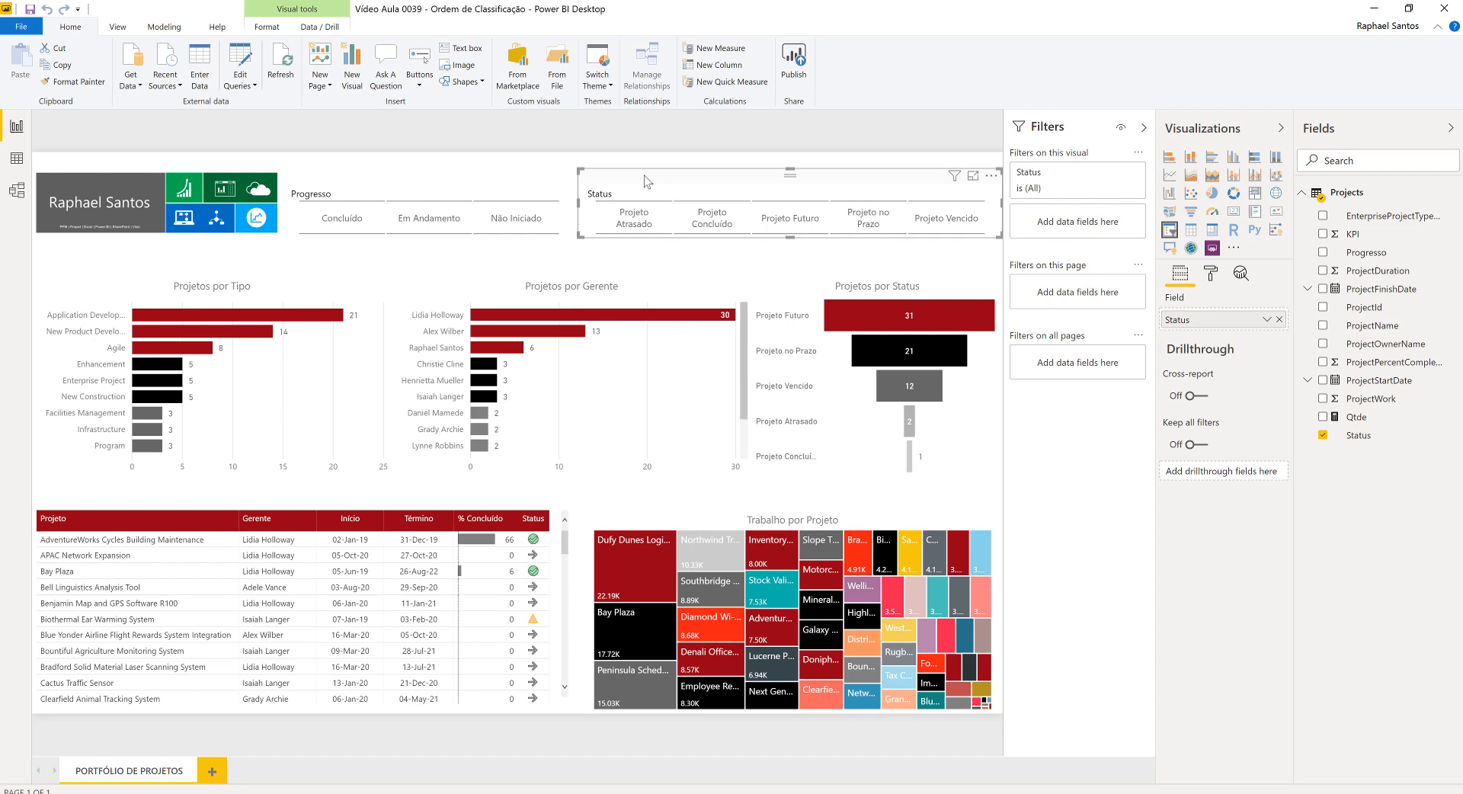
left_click(399, 184)
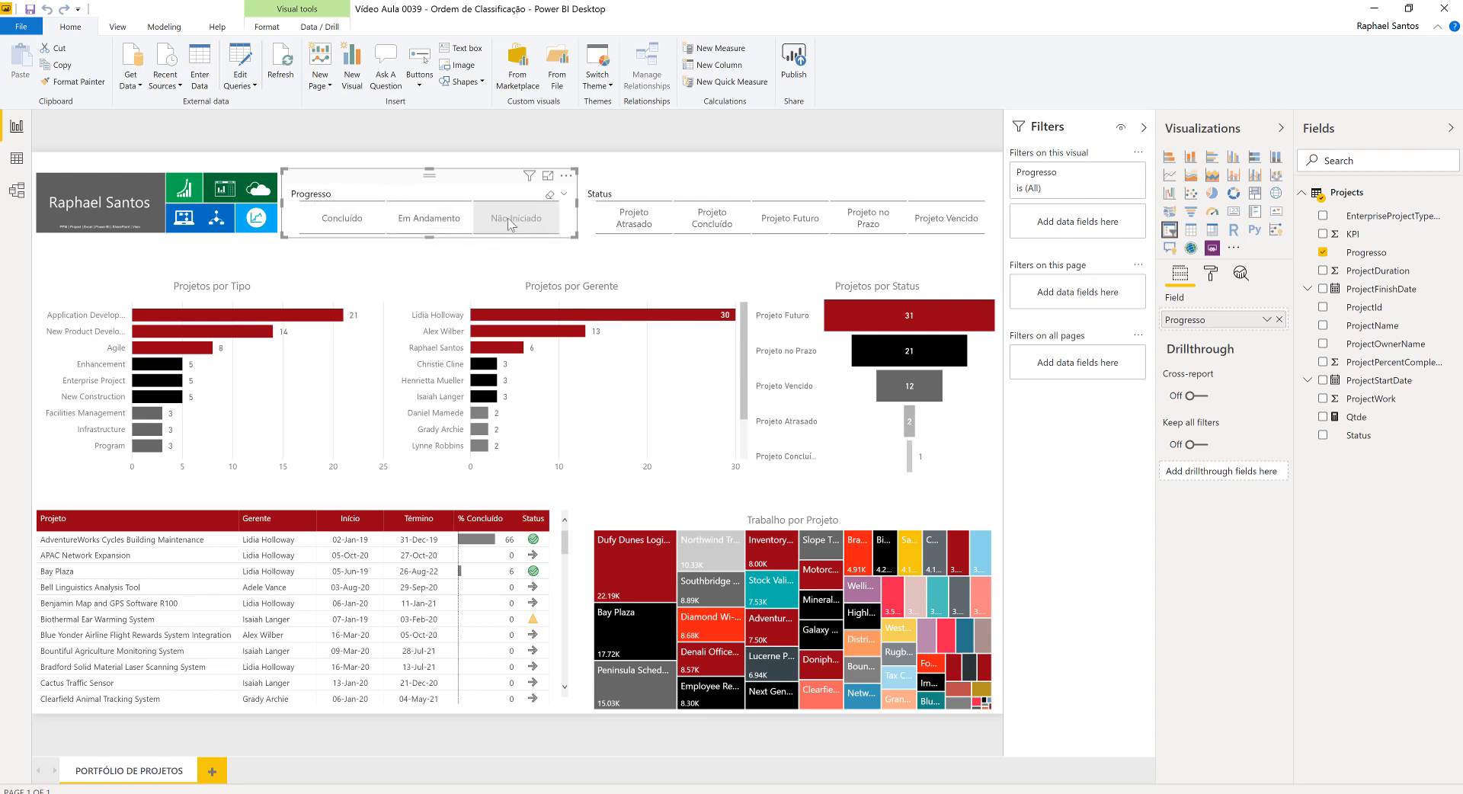
left_click(616, 175)
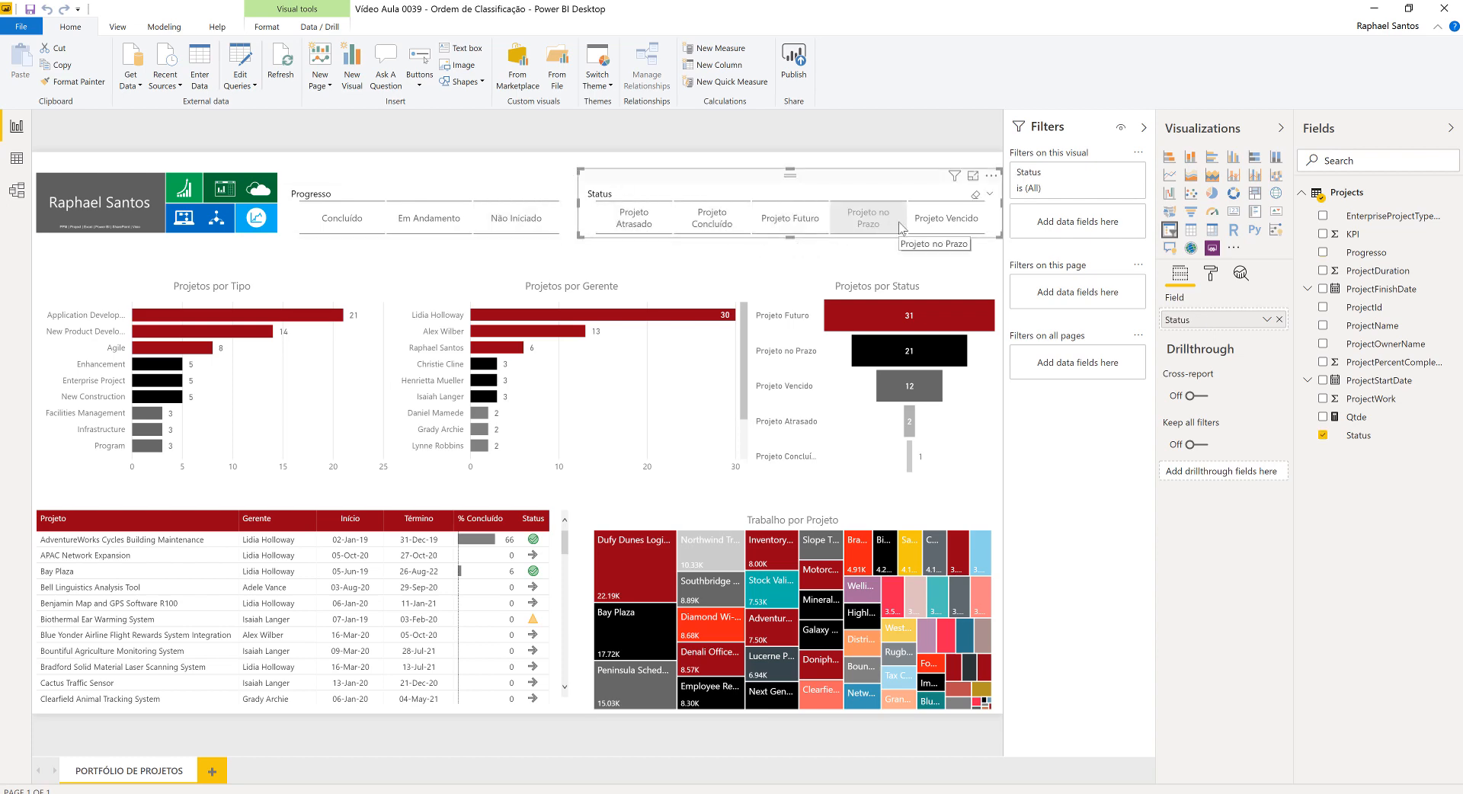
left_click(650, 158)
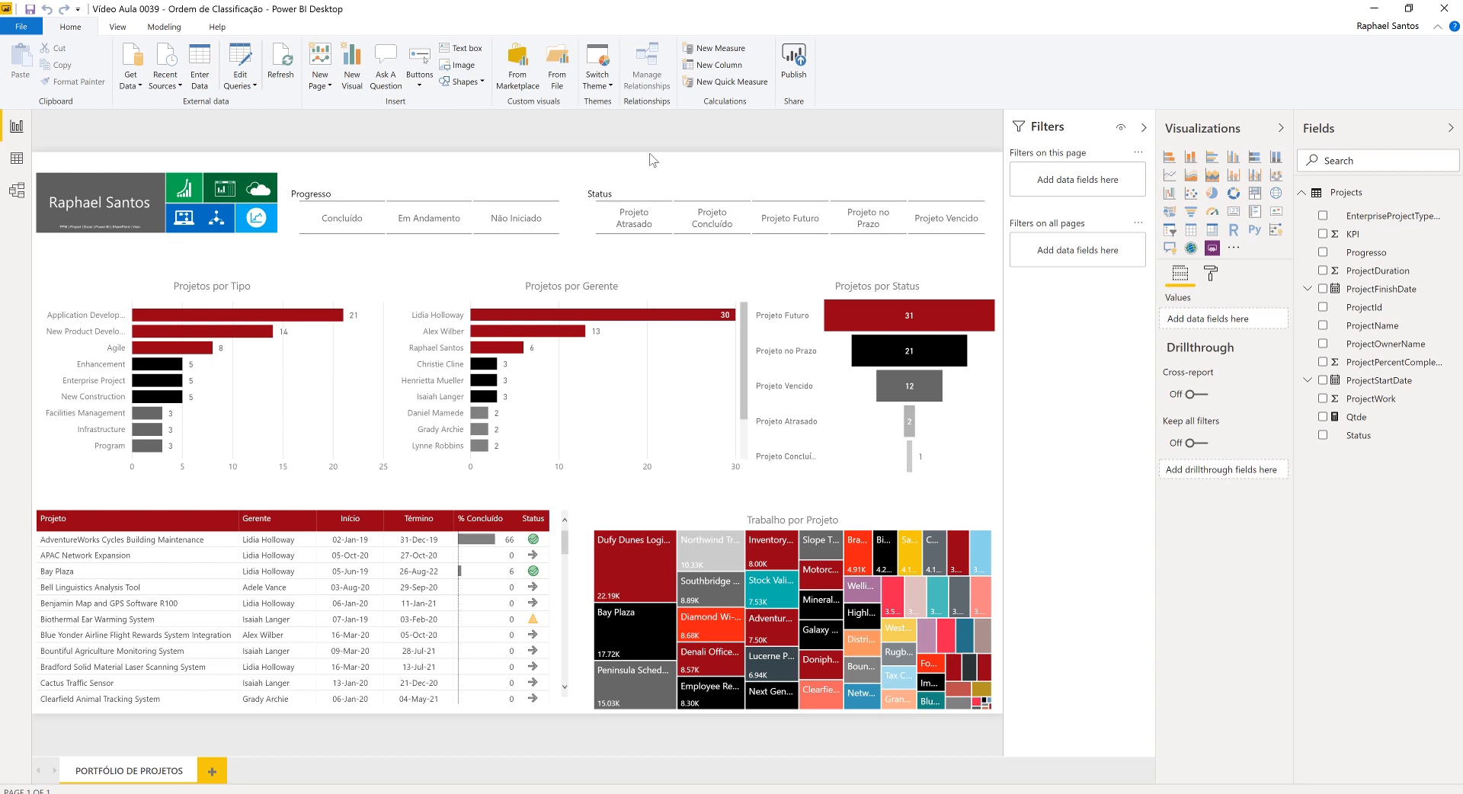
left_click(368, 184)
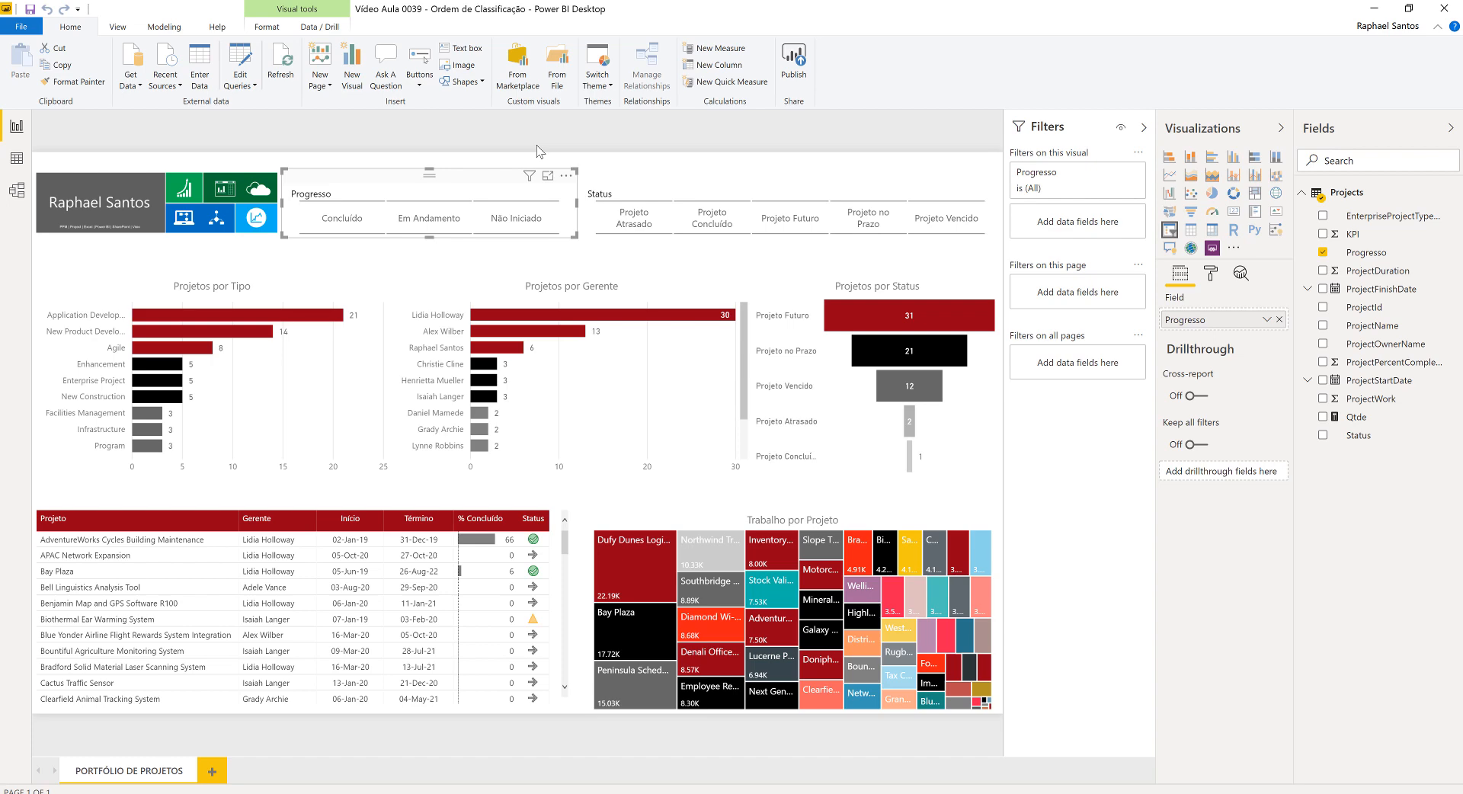
left_click(610, 170)
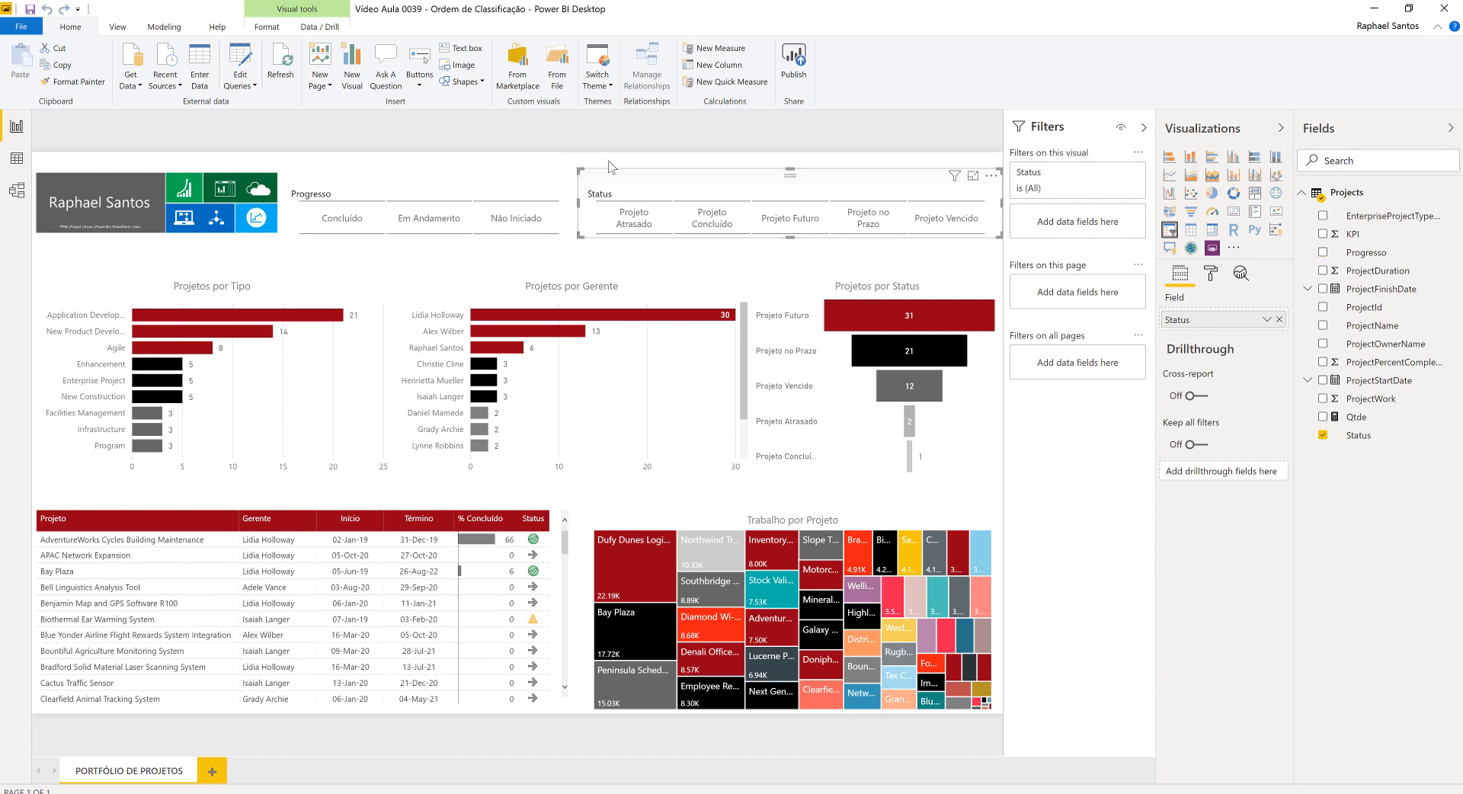
left_click(608, 162)
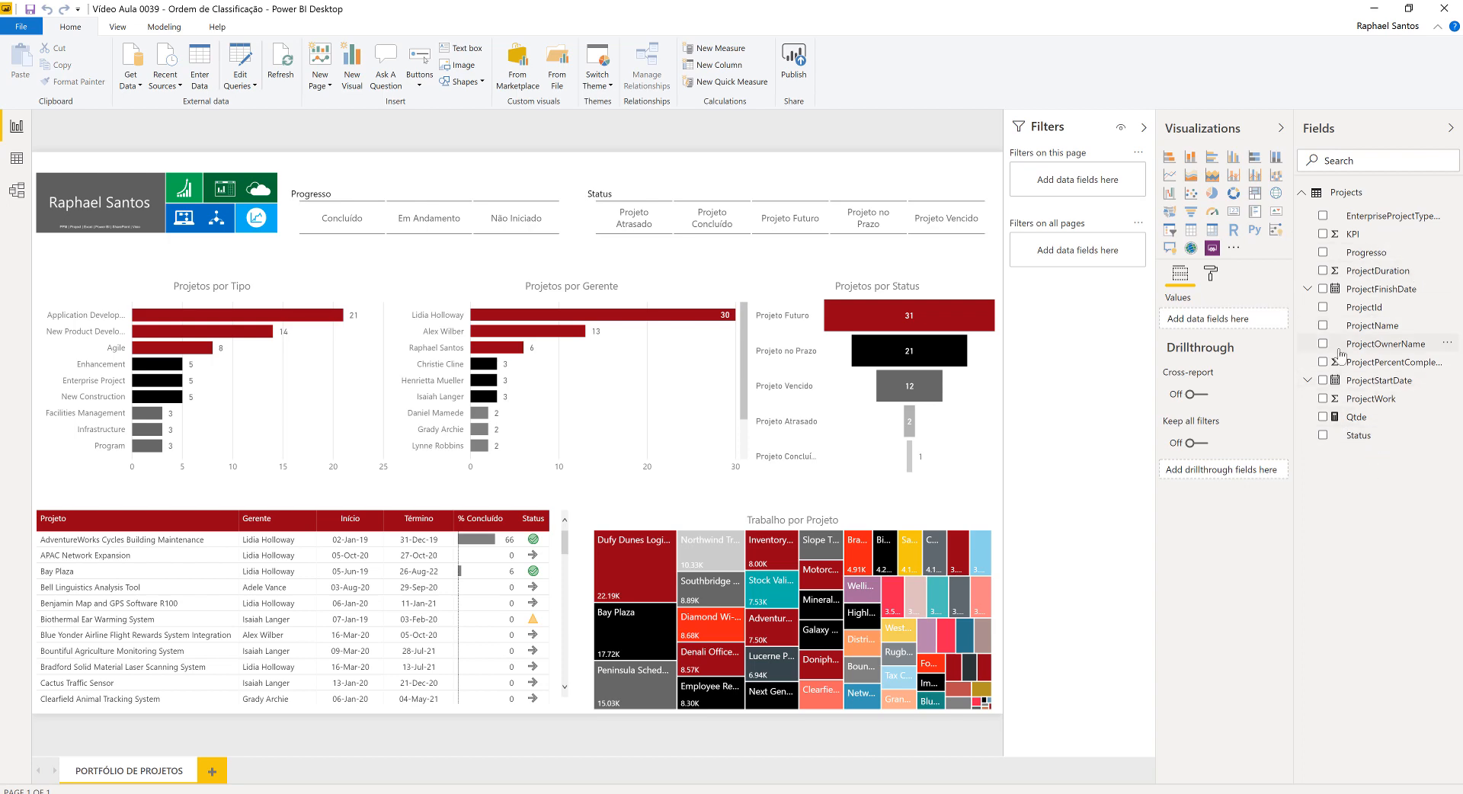
Open the Projects query for editing and go across its columns to the KPI column
left_click(242, 84)
left_click(204, 101)
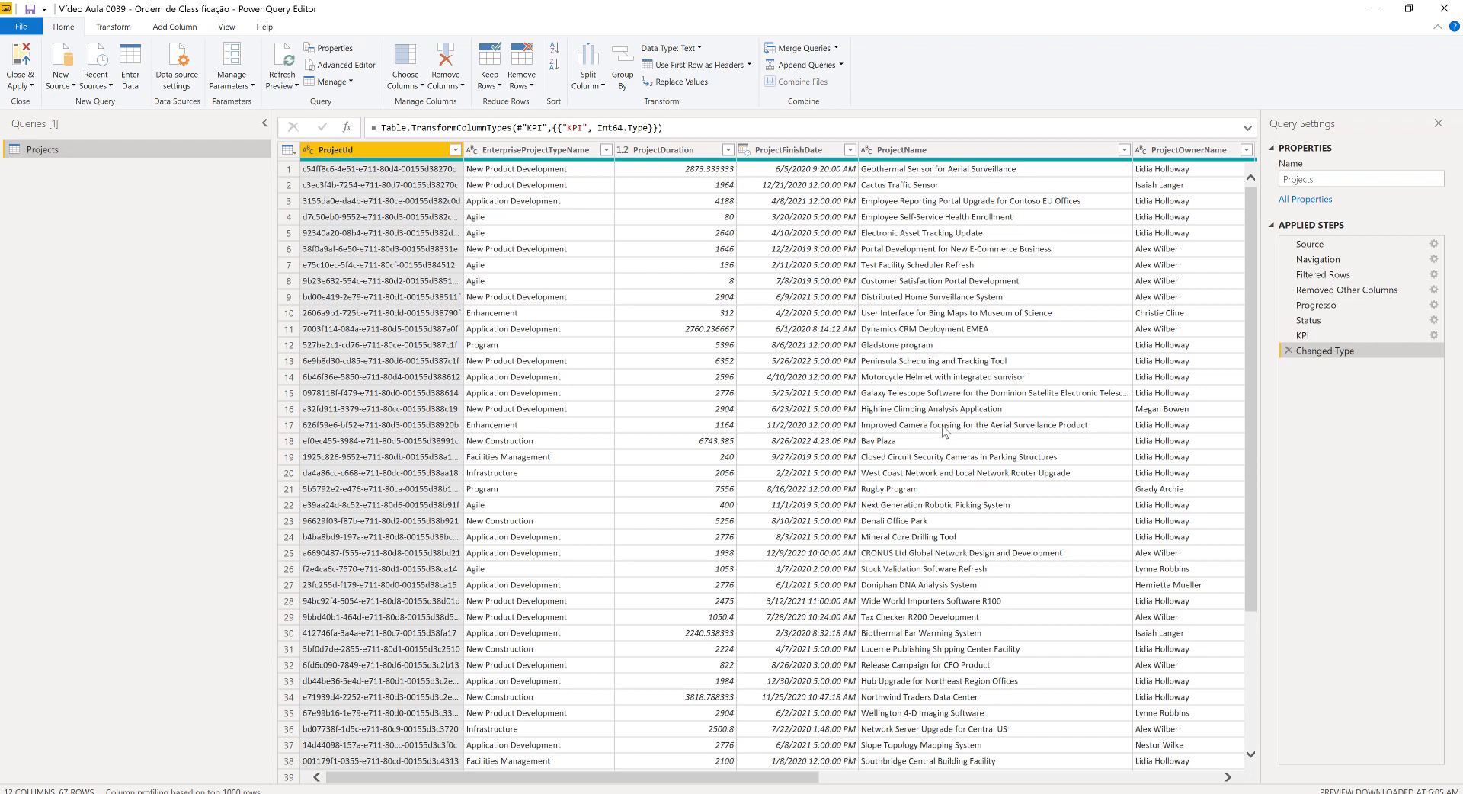
left_click(944, 427)
key("Right")
key("Right")
key("Right")
key("Right")
key("Right")
key("Right")
key("Right")
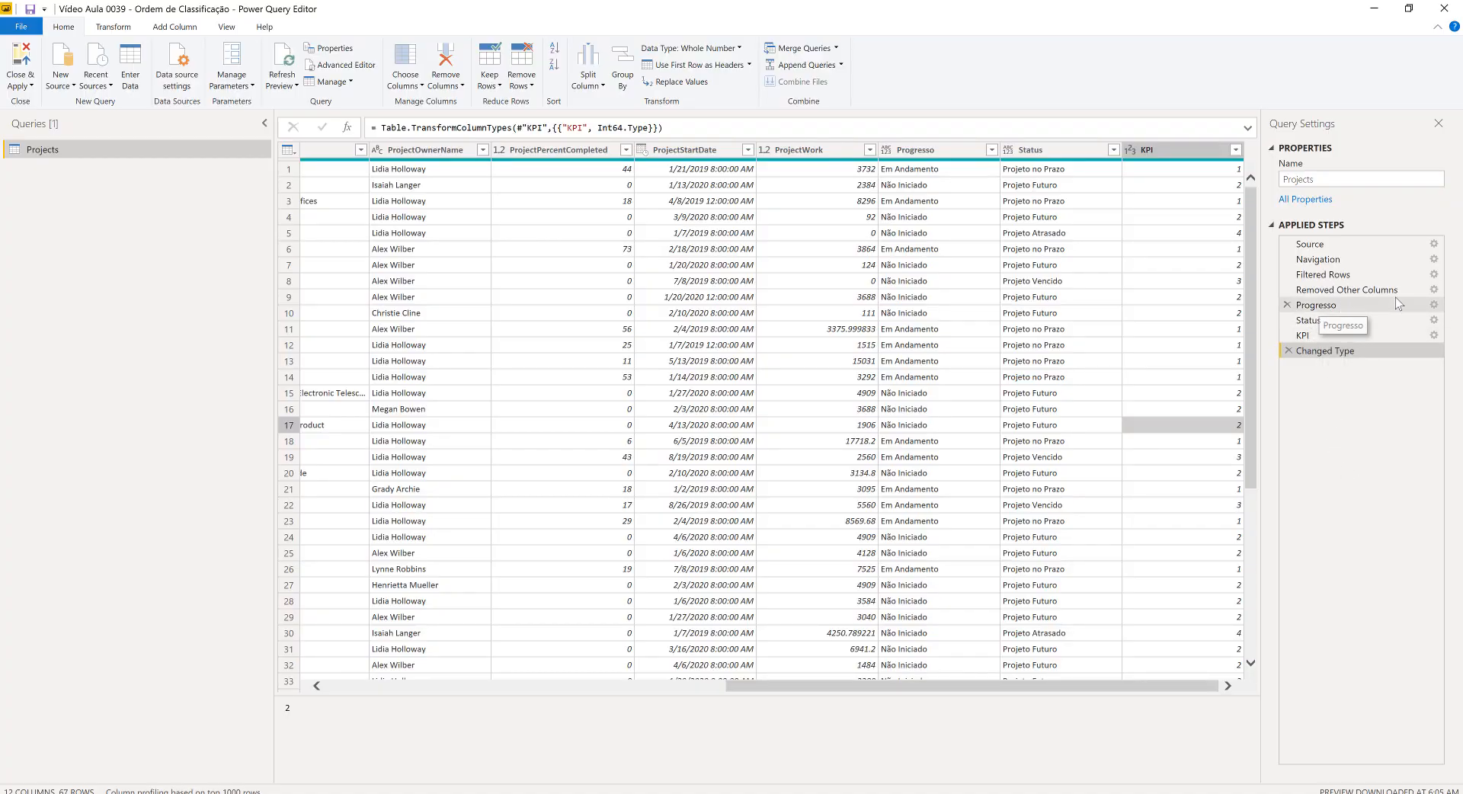
Review the conditional rules behind the Progresso column in its applied step's settings
left_click(1434, 304)
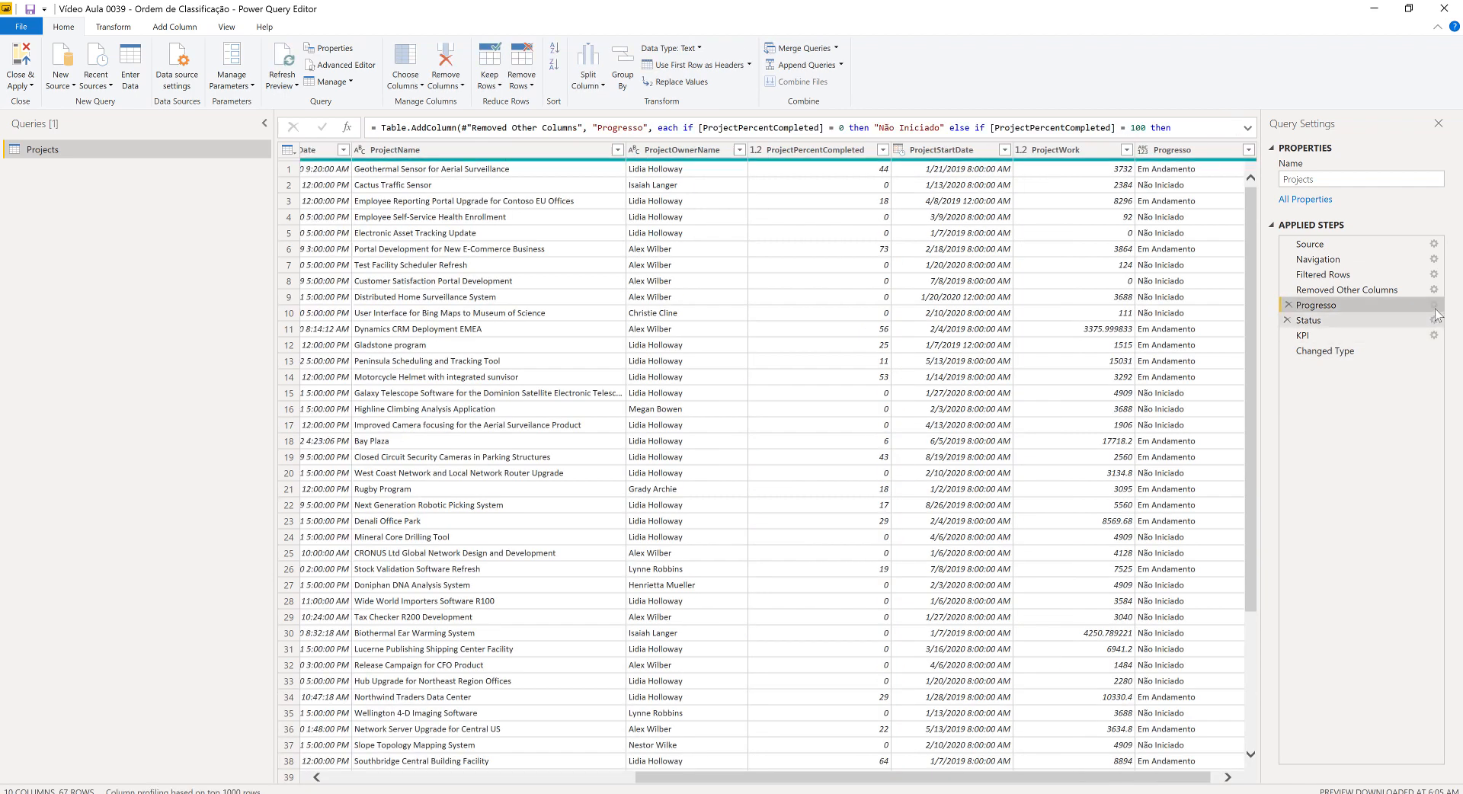
left_click(1434, 305)
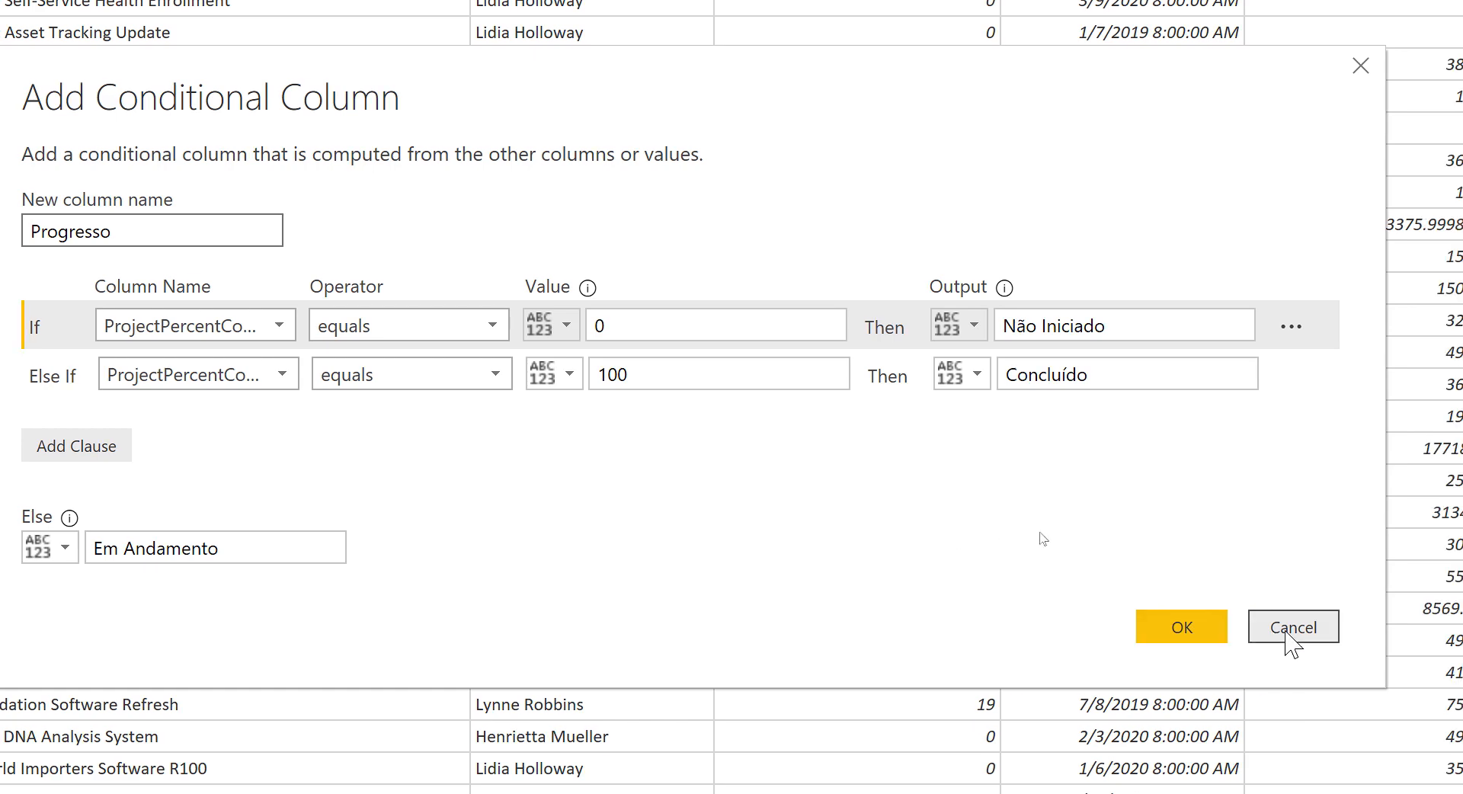
left_click(1341, 629)
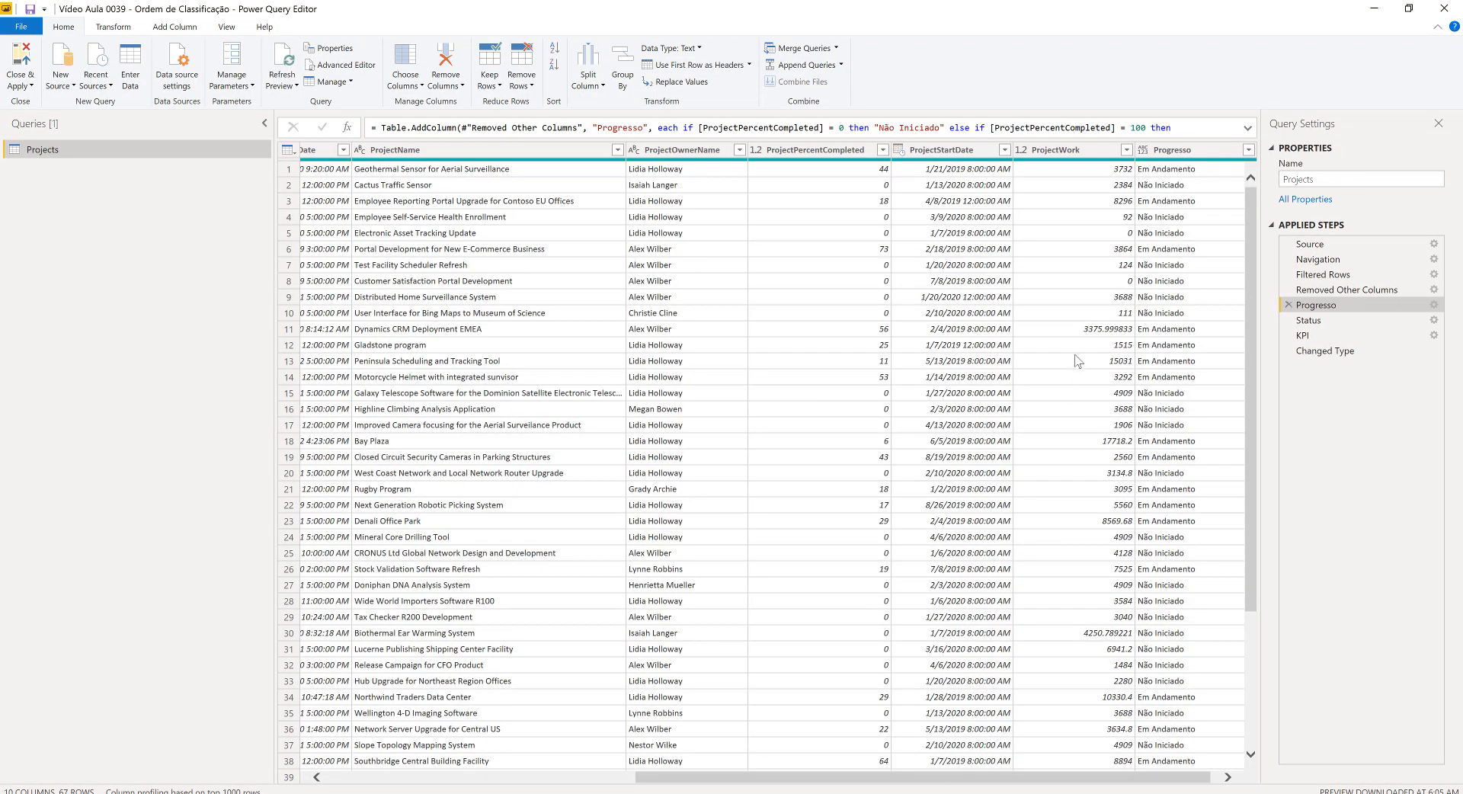
Start a new conditional column named "Classificação Progresso" following the Changed Type step
left_click(1313, 355)
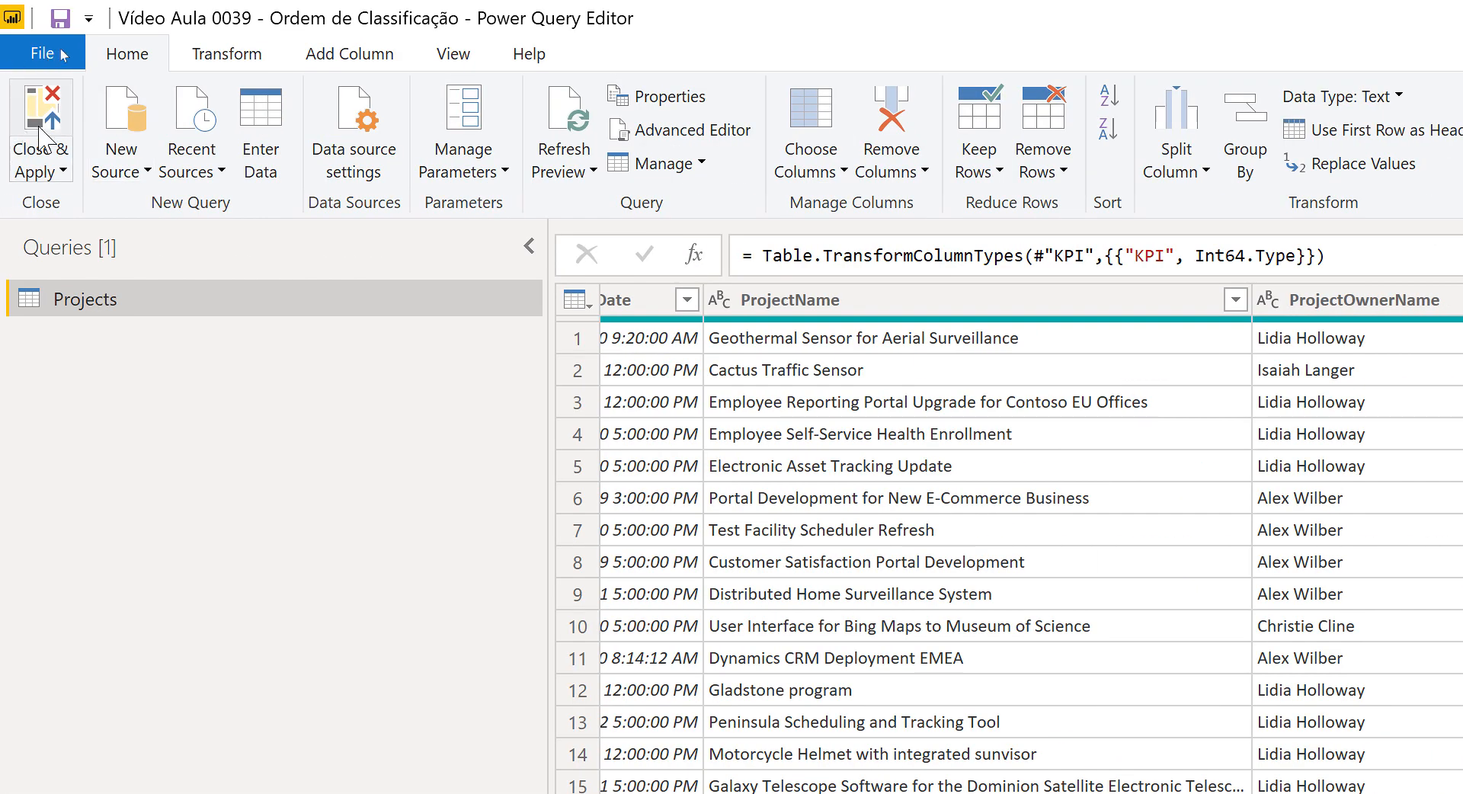
left_click(342, 55)
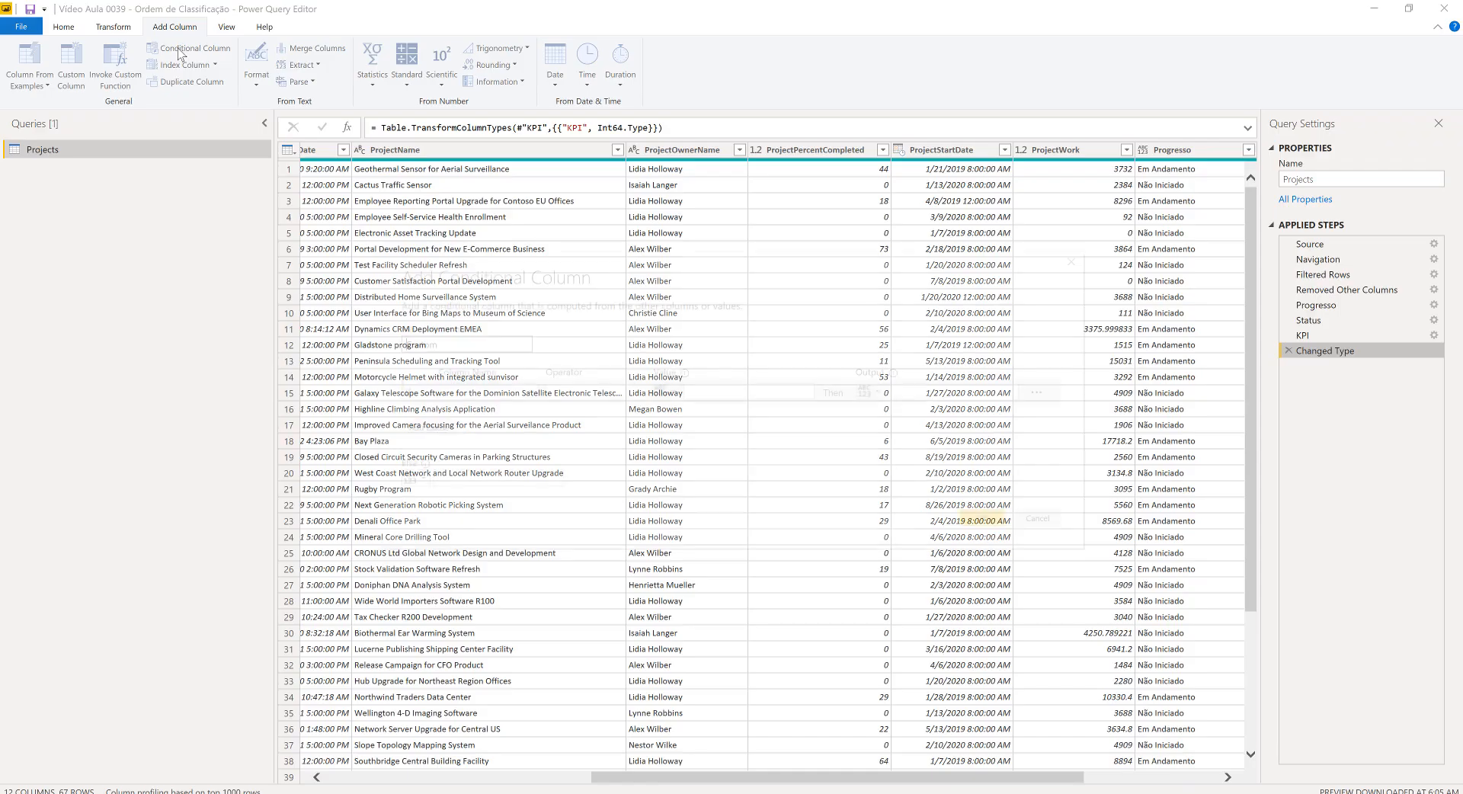
left_click(358, 104)
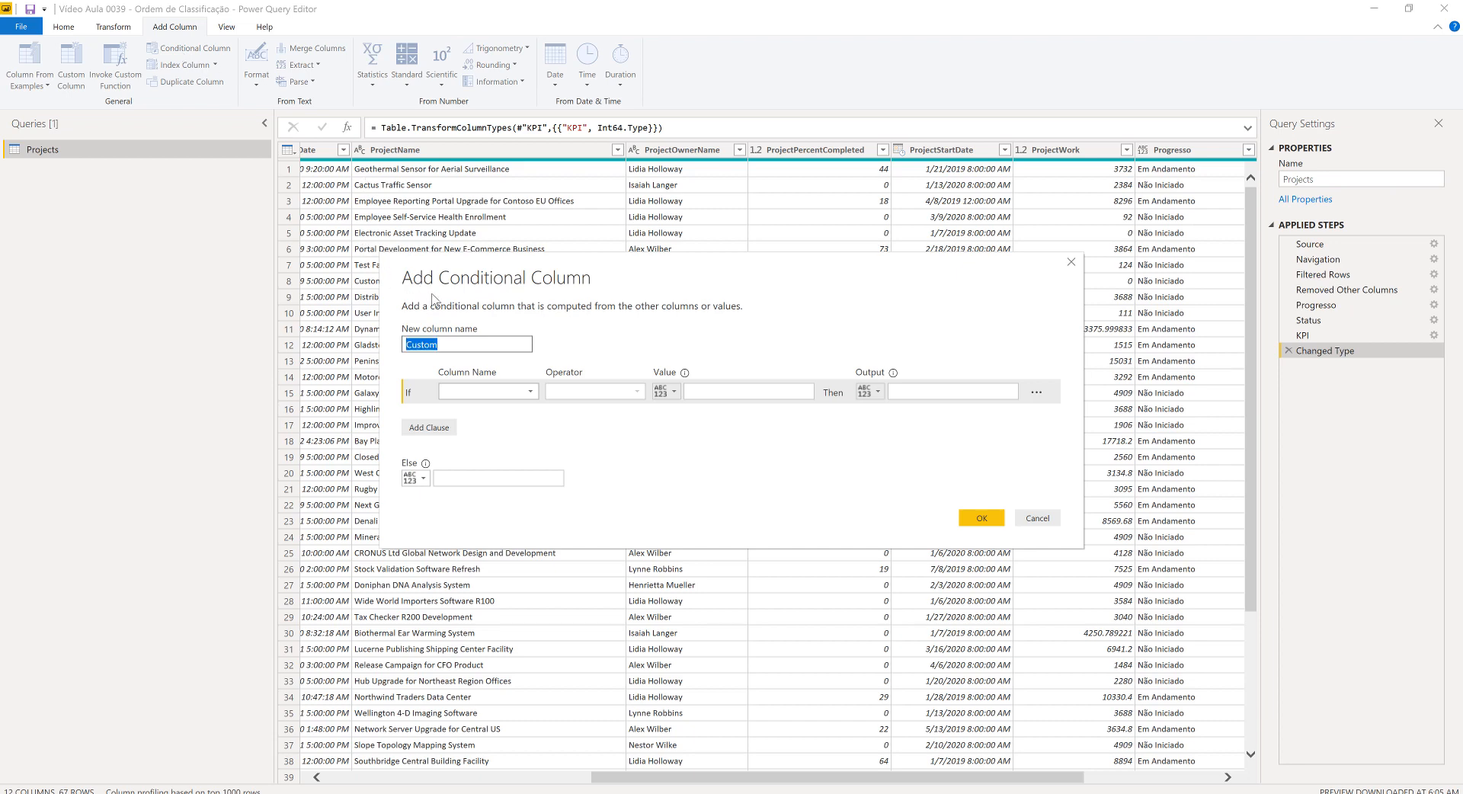
type("Classificação Progresso")
Define the first condition so that ProjectPercentCompleted equals 100 outputs 2
left_click(523, 391)
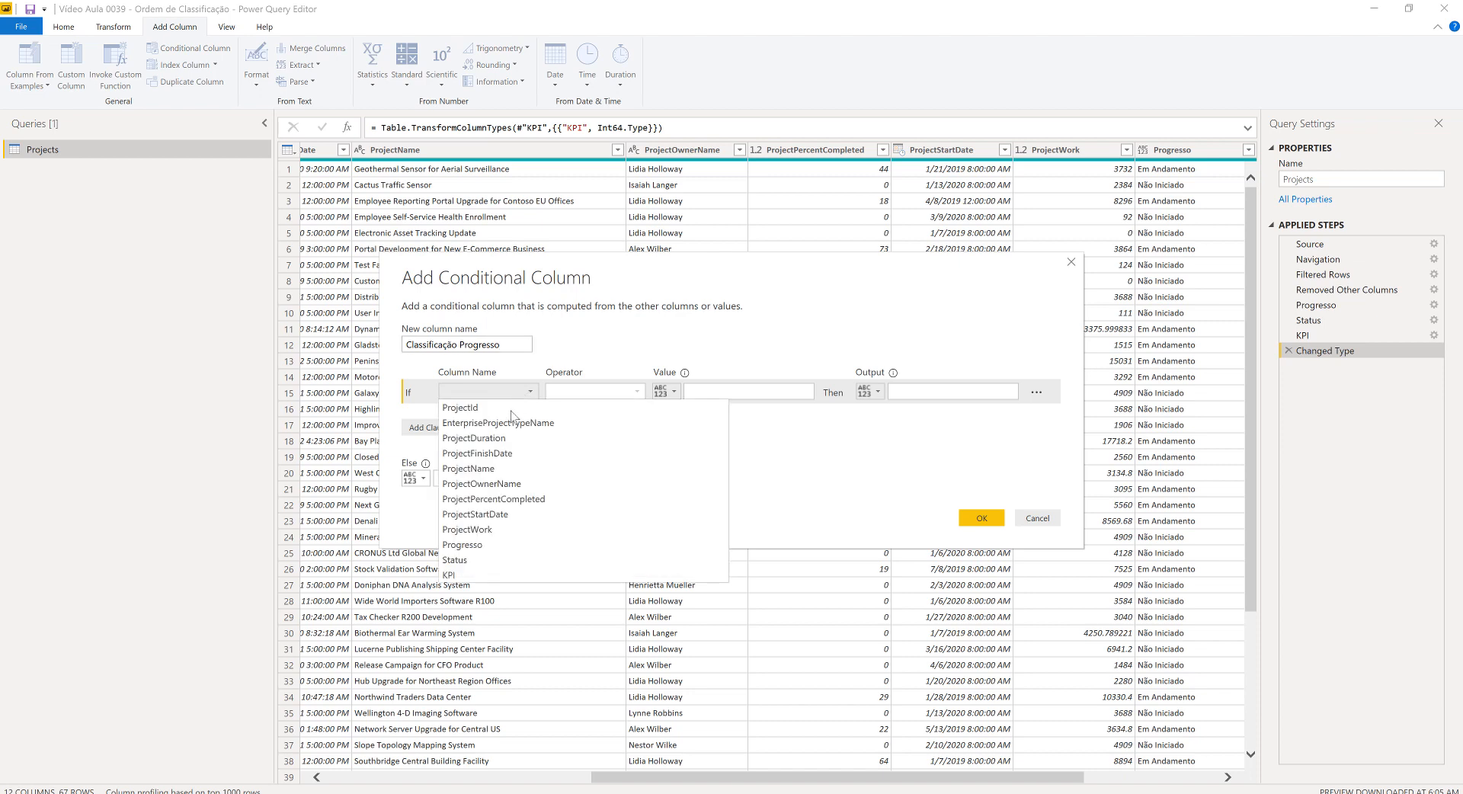
left_click(523, 499)
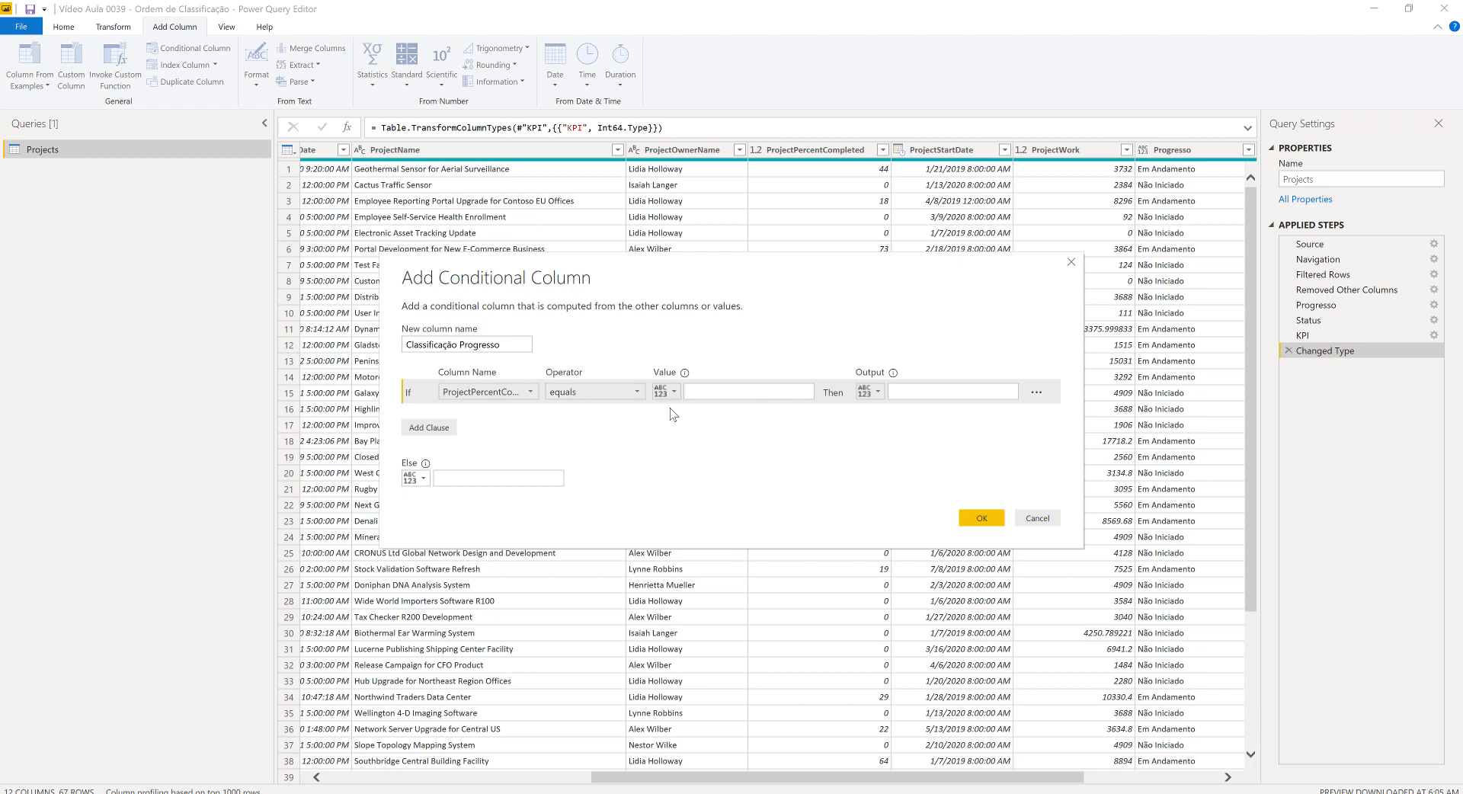
left_click(728, 397)
type("100")
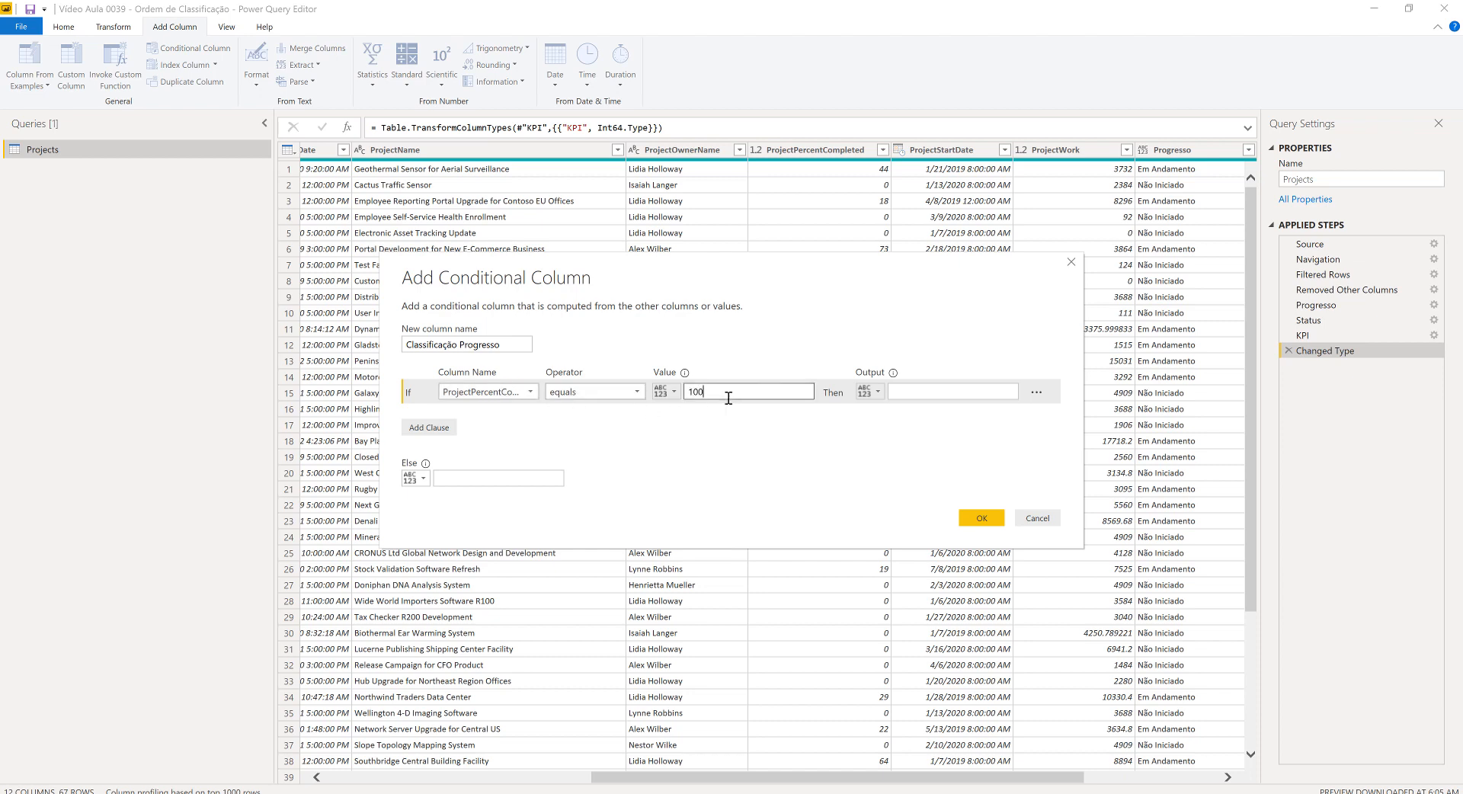
left_click(919, 393)
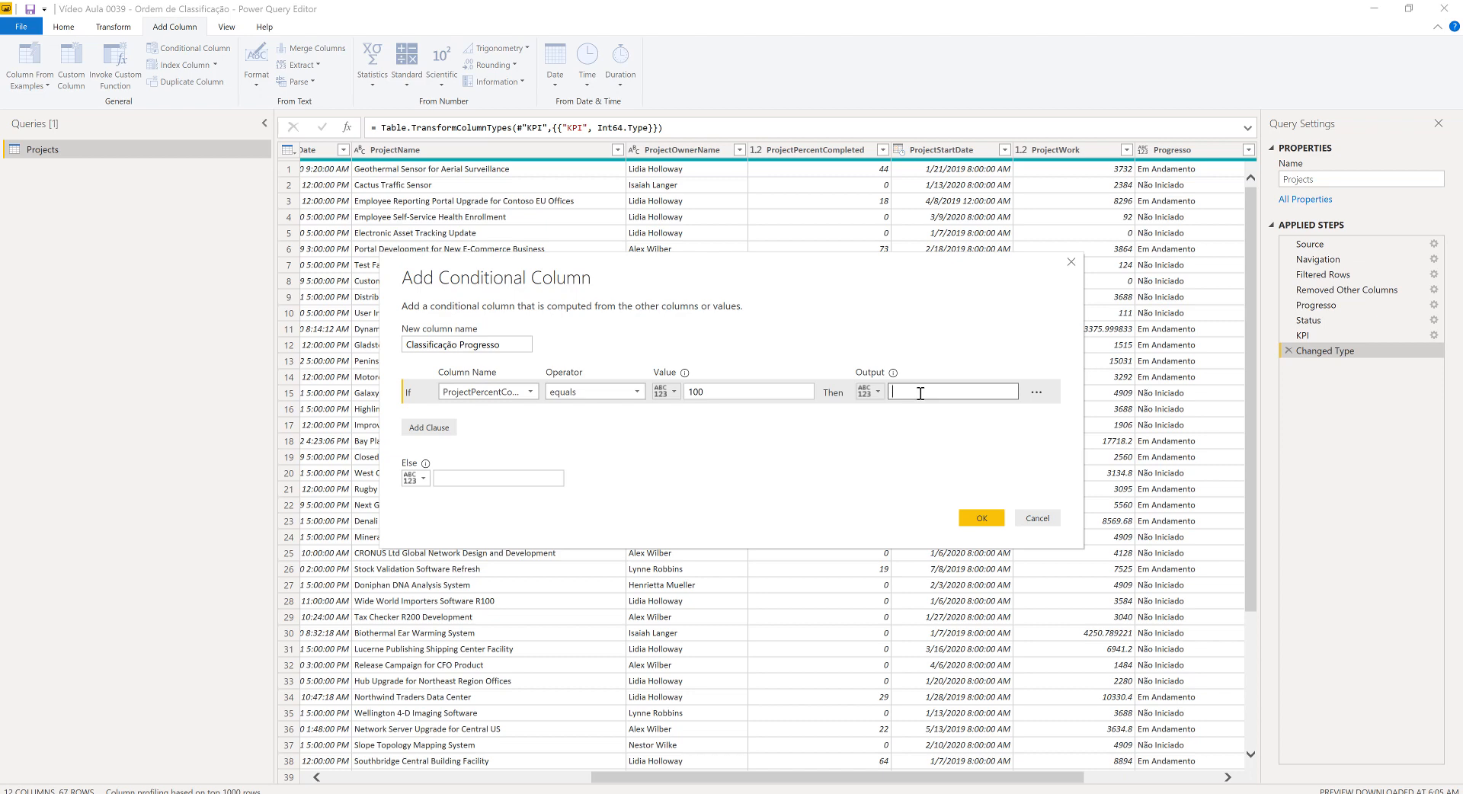
type("2")
Add a second clause so that ProjectPercentCompleted equals 0 outputs 0
left_click(443, 427)
left_click(512, 416)
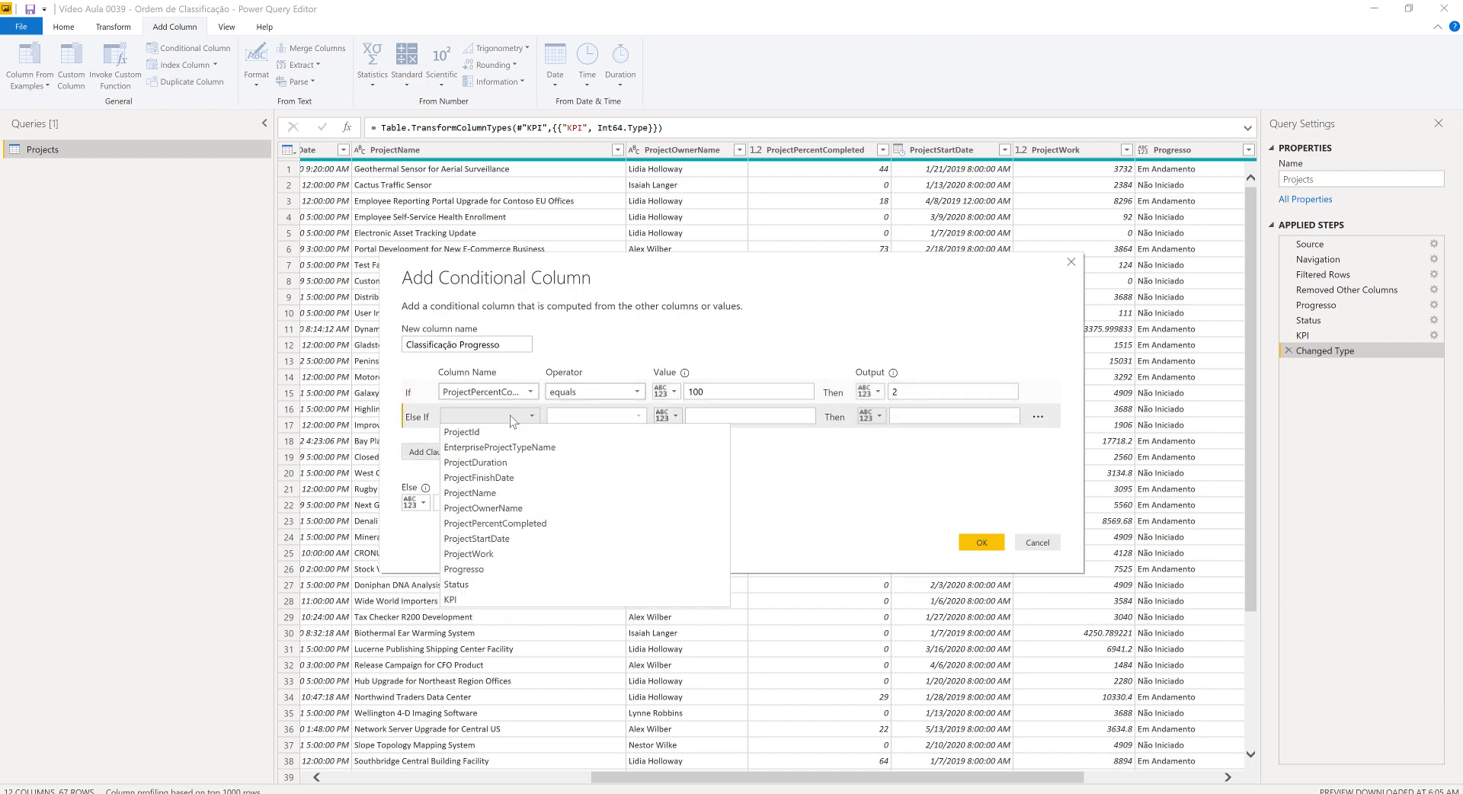
left_click(516, 524)
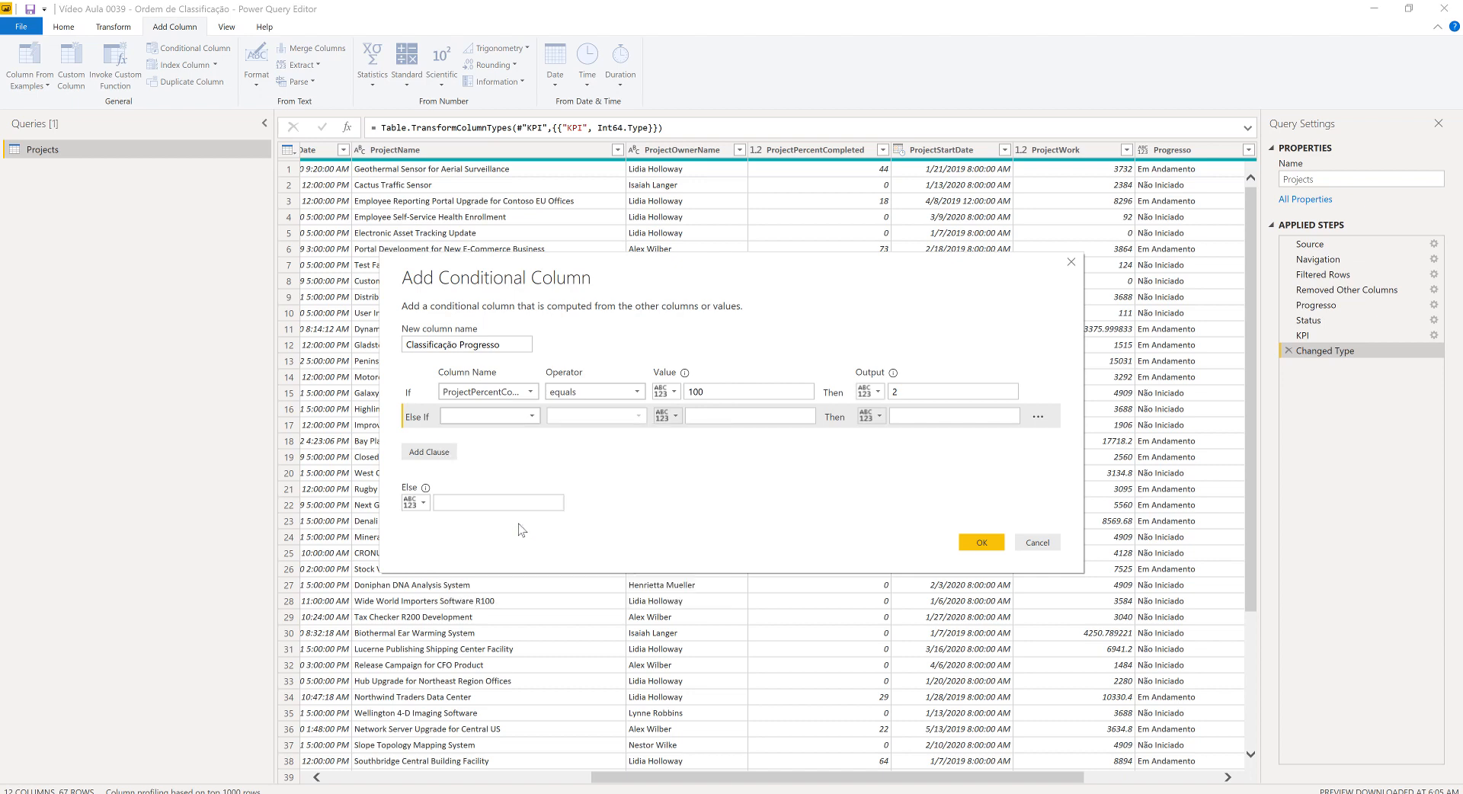
left_click(719, 419)
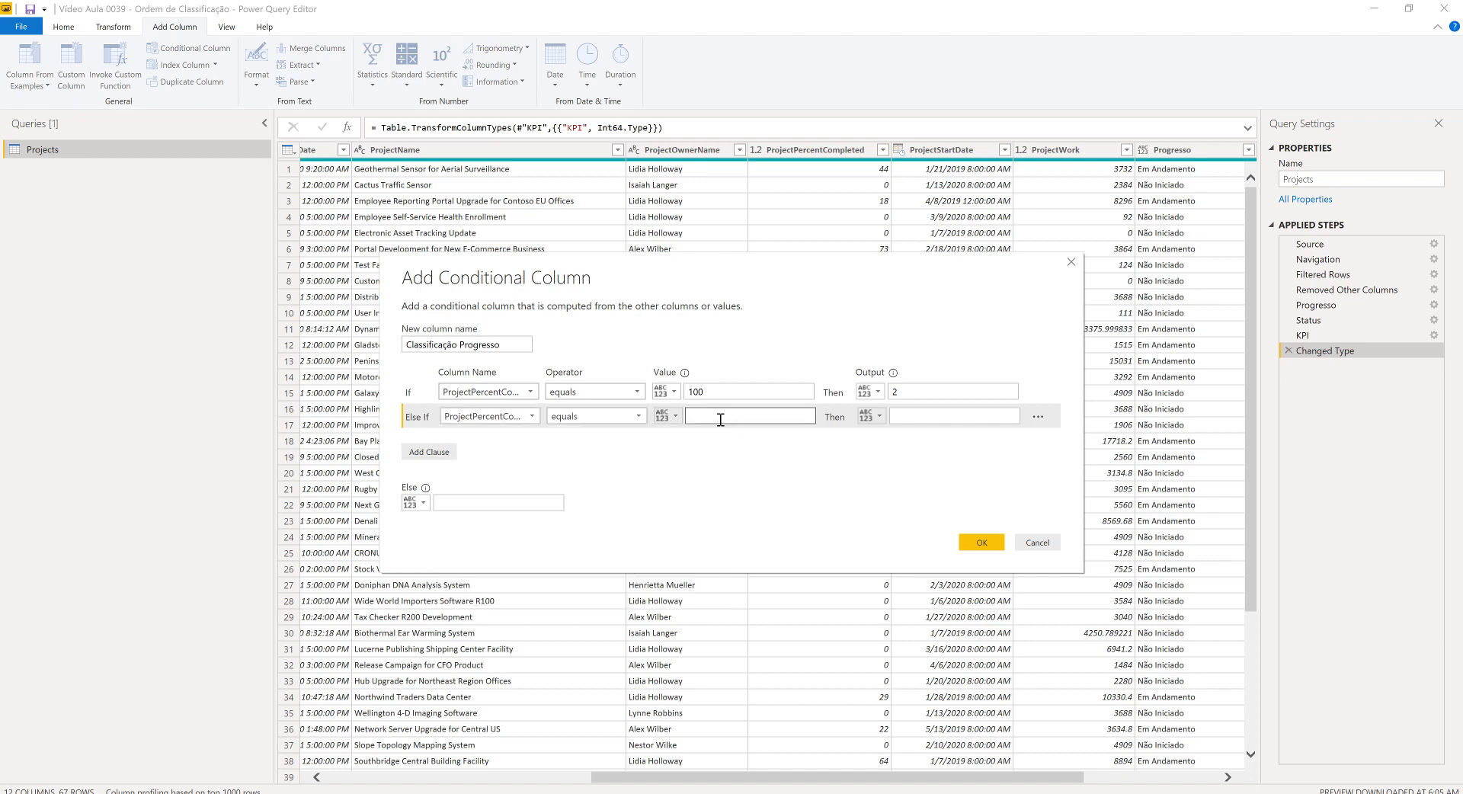
type("0")
left_click(931, 416)
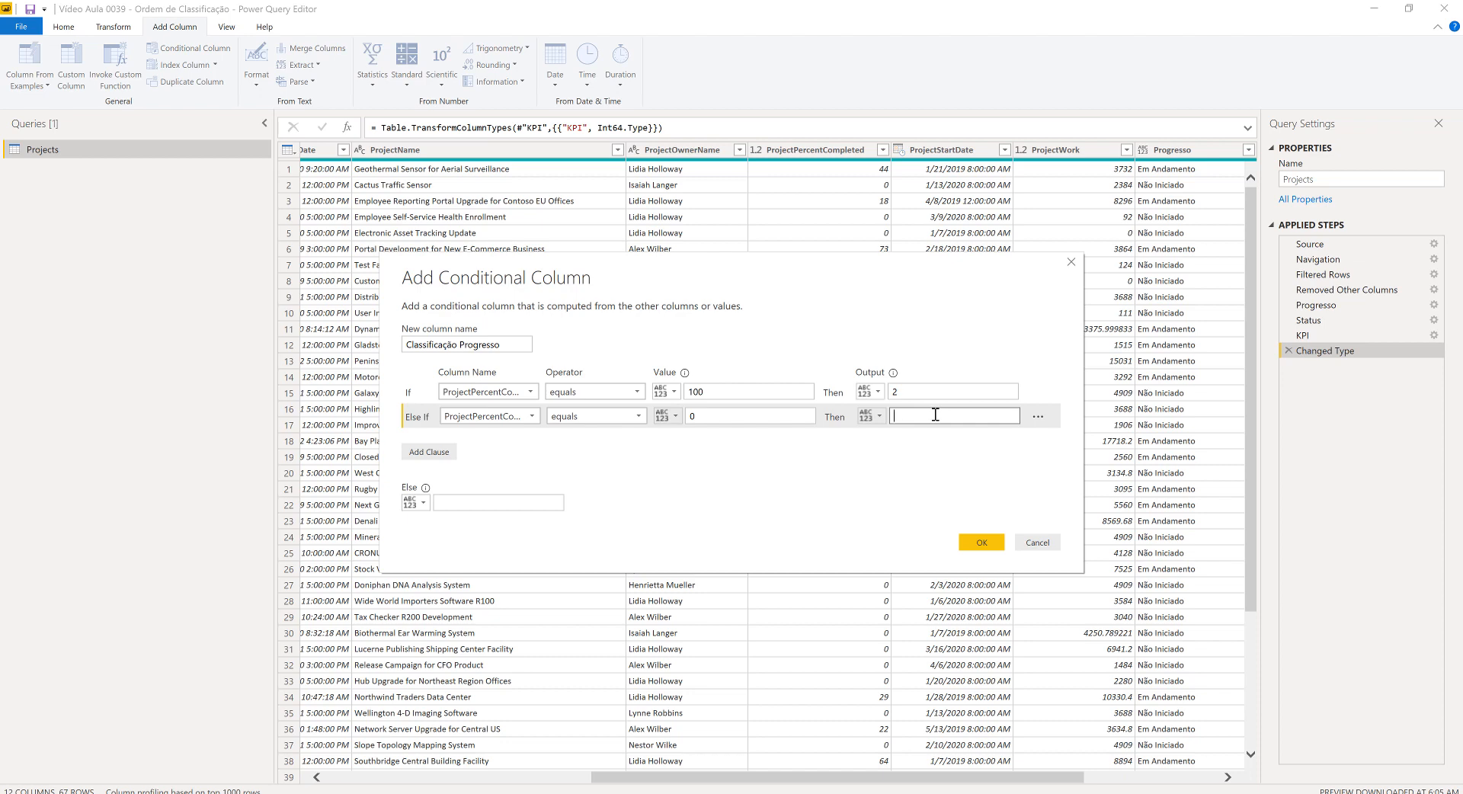
type("0")
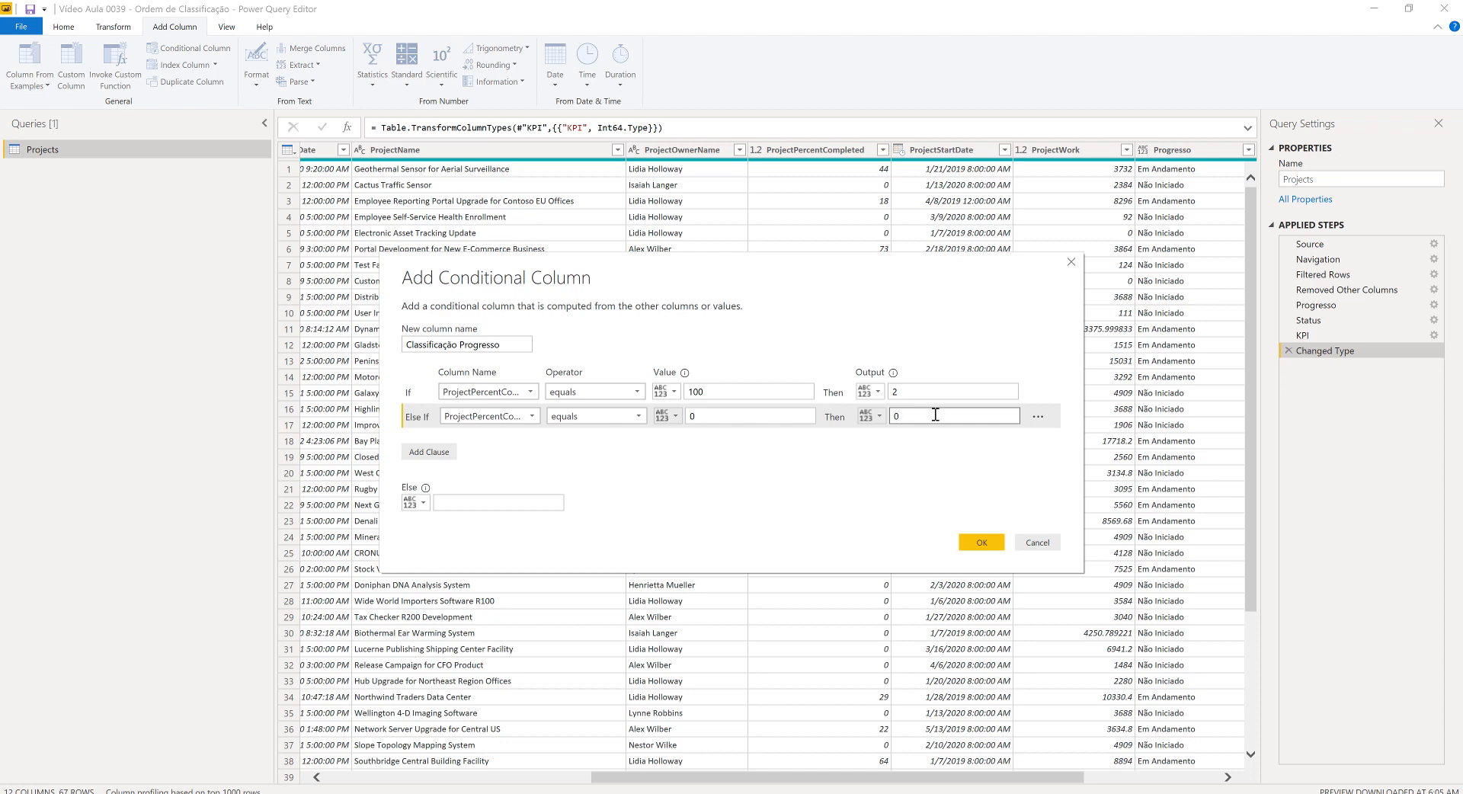
Set the Else output to 1 and create the conditional column
left_click(478, 505)
type("1")
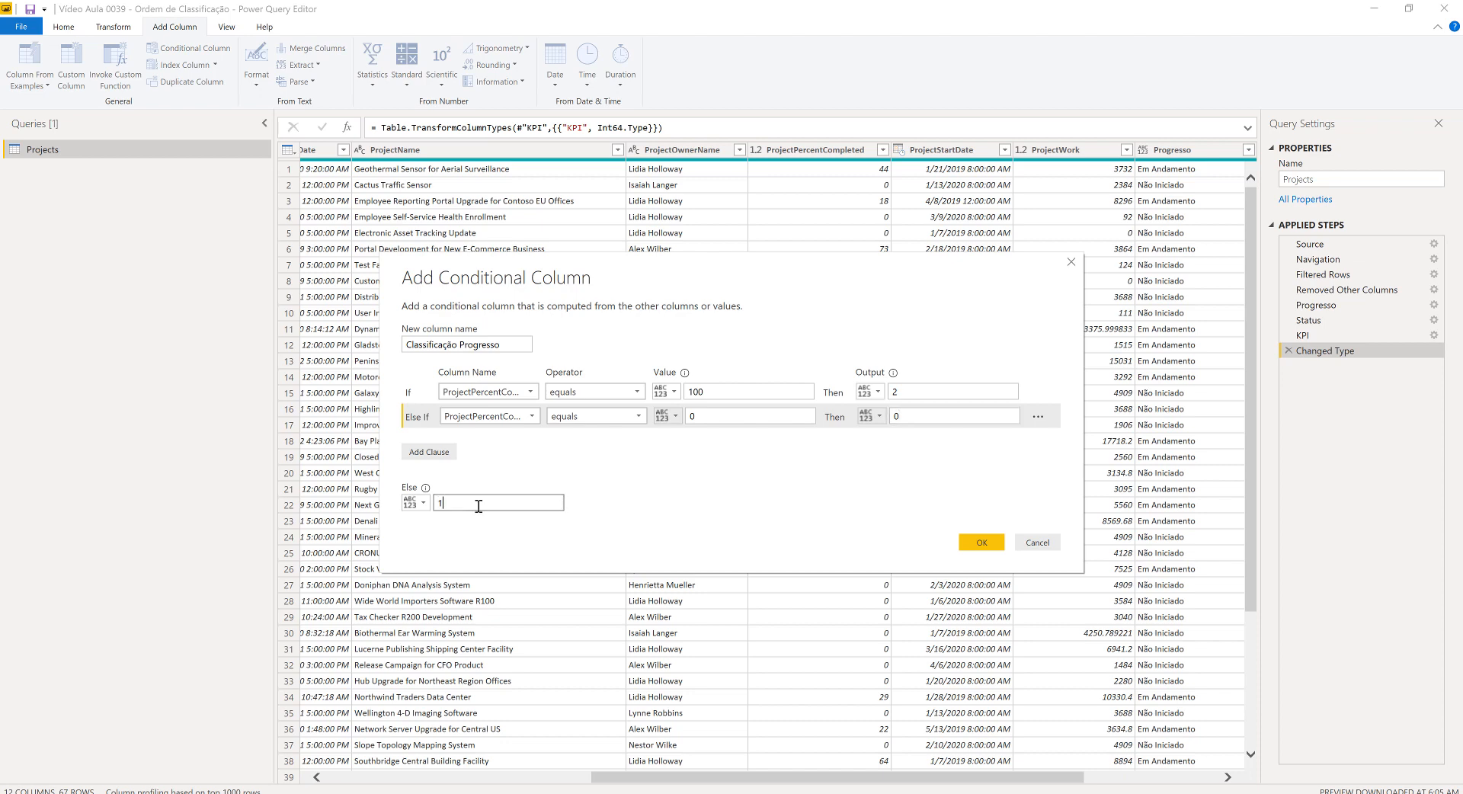
left_click(988, 545)
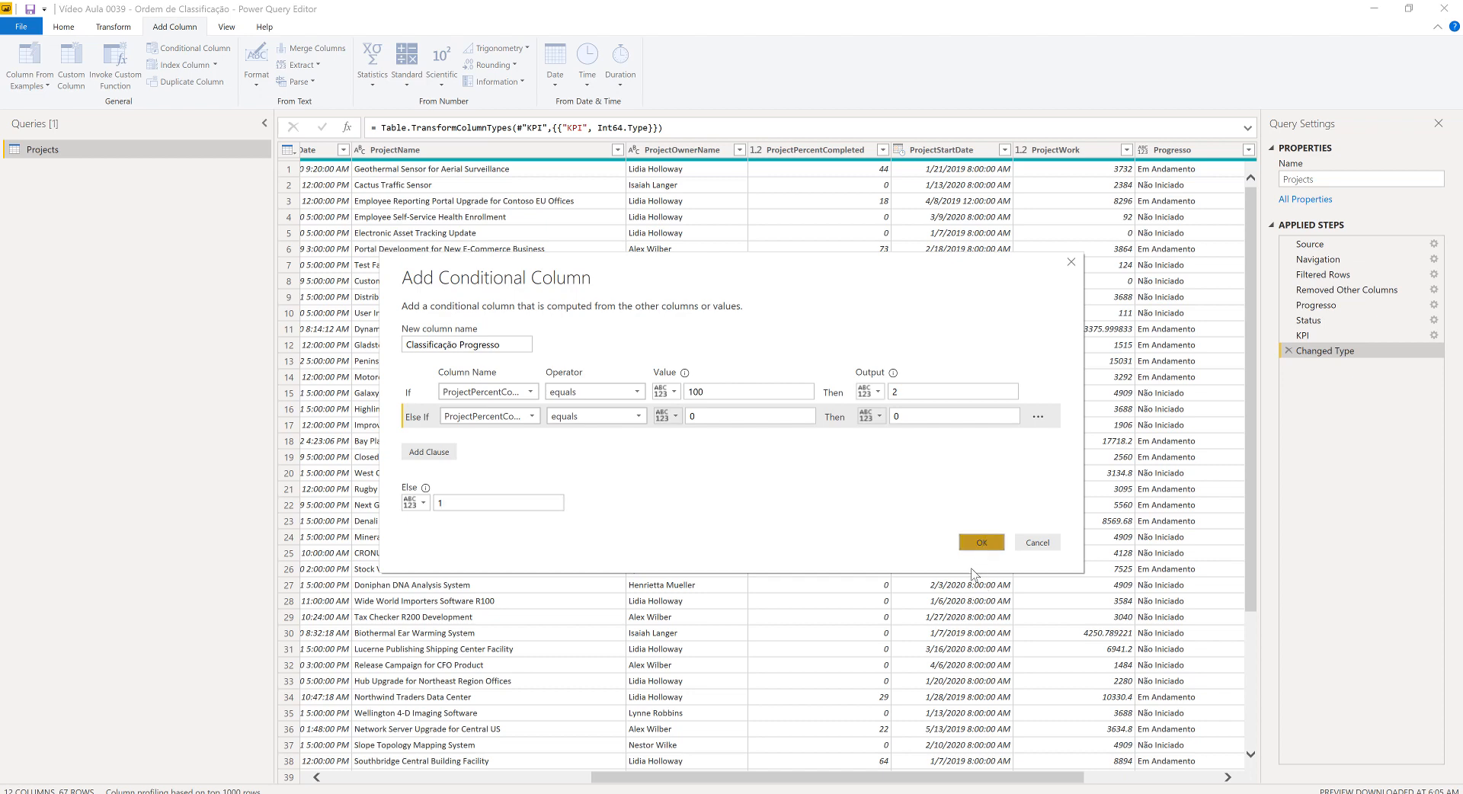
left_click(982, 543)
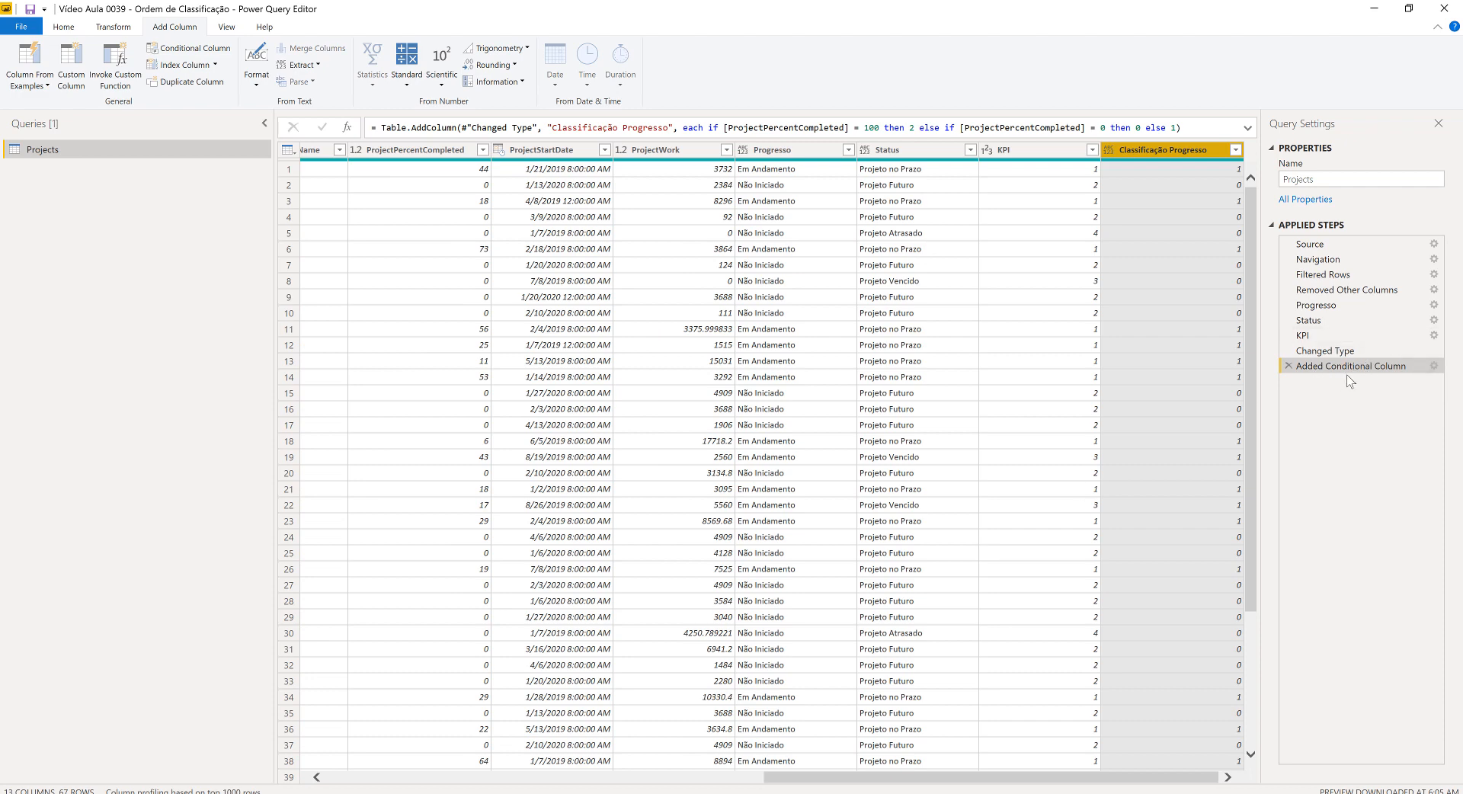
In the Projects query code, rename the "Added Conditional Column" step definition to "Classificação Progresso"
left_click(68, 29)
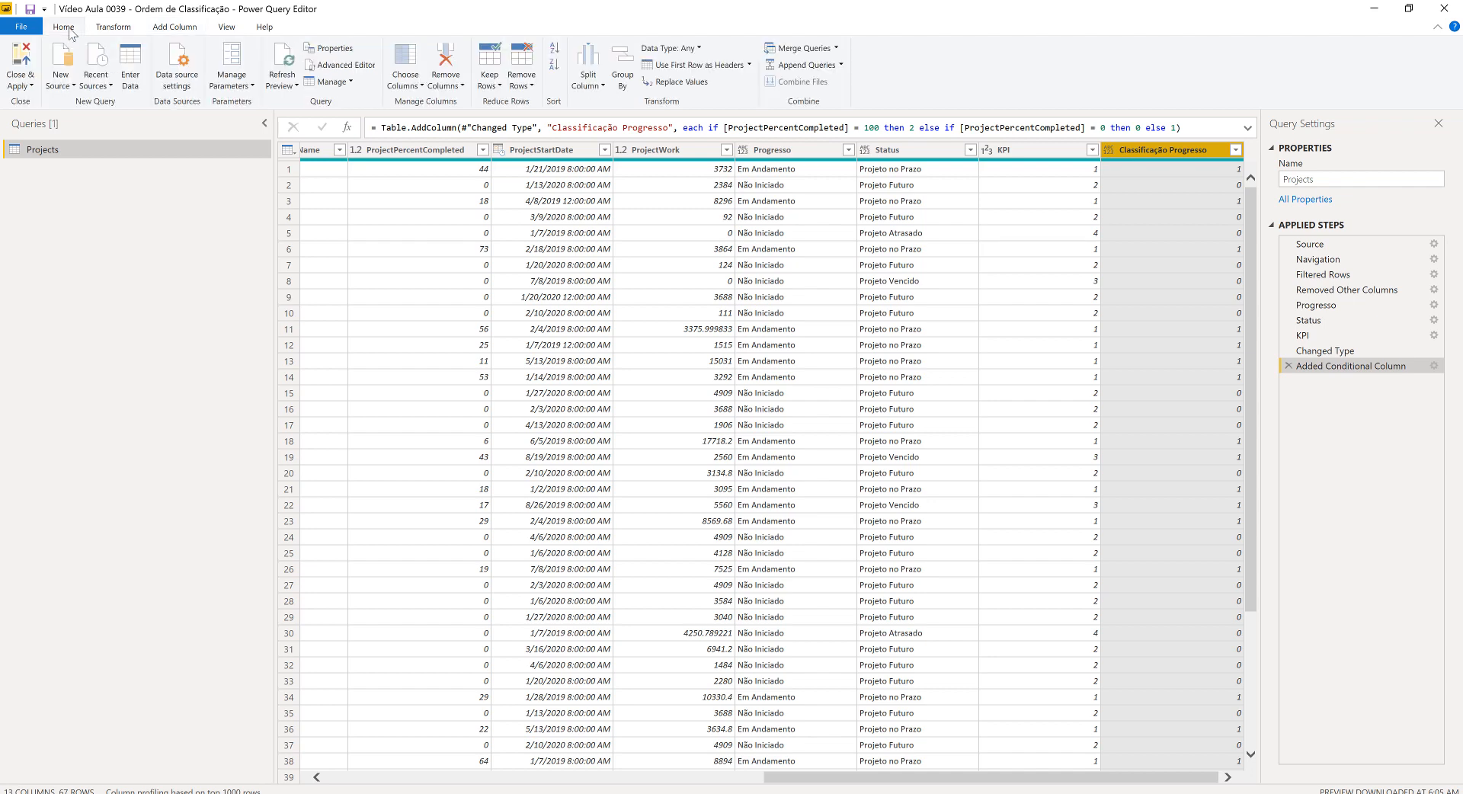
left_click(358, 70)
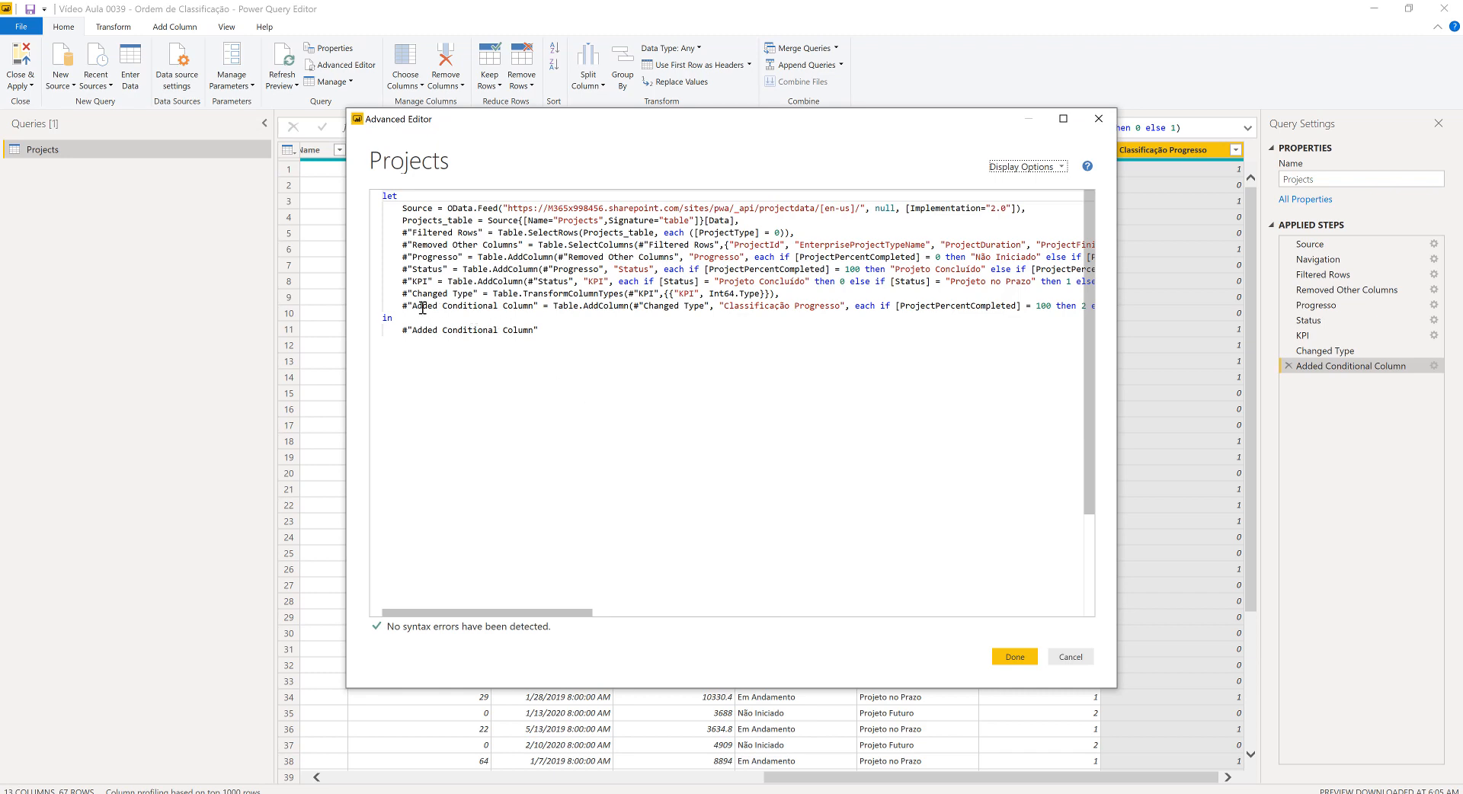
left_click(417, 307)
key("shift+Right")
key("shift+Right")
key("shift+Right")
key("shift+Right")
key("shift+Right")
key("shift+Right")
key("shift+Right")
key("shift+Right")
key("shift+Right")
key("shift+Right")
key("shift+Right")
key("shift+Right")
key("shift+Right")
key("shift+Right")
key("shift+Right")
key("shift+Right")
key("shift+Right")
key("shift+Right")
key("shift+Right")
key("shift+Right")
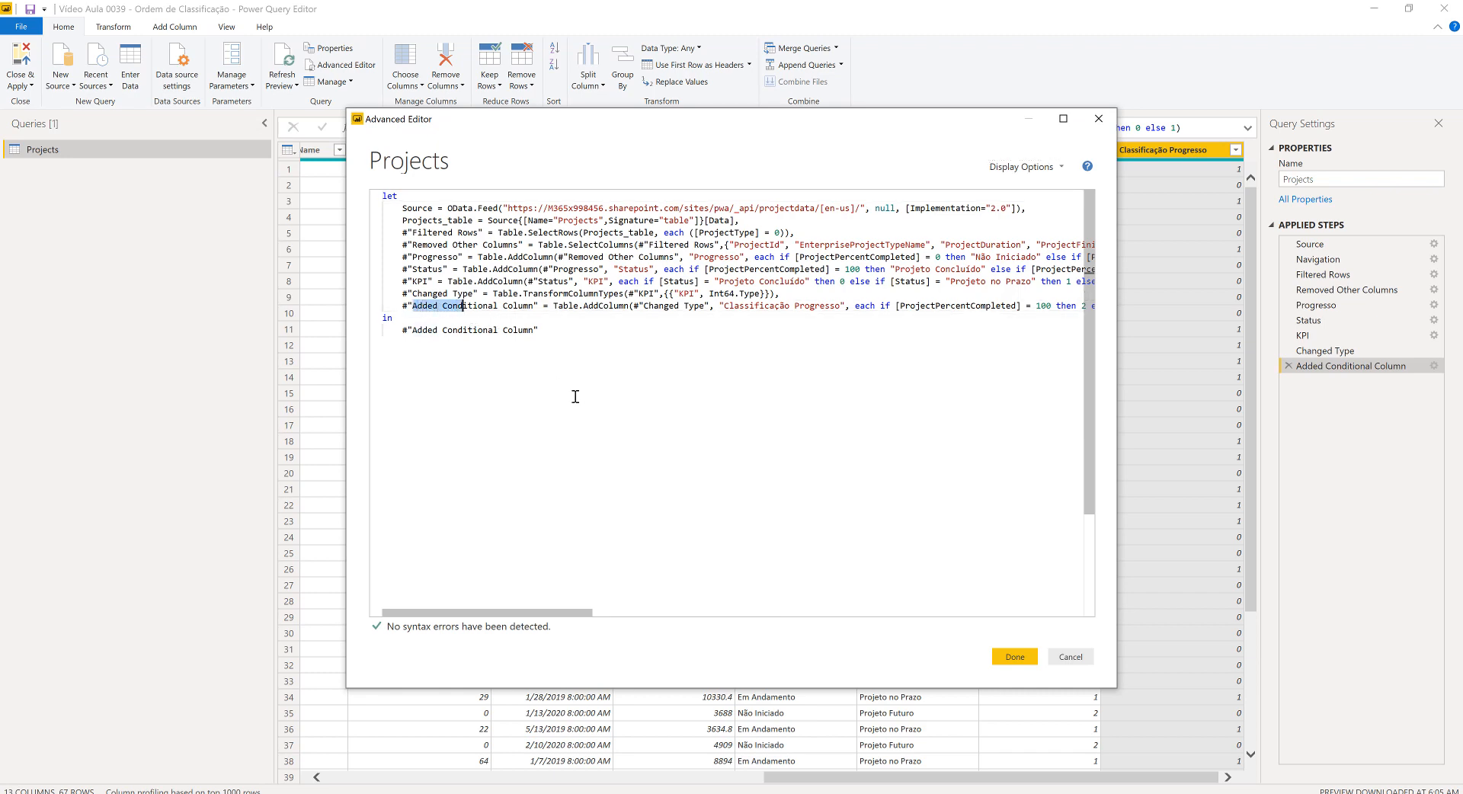
type("Classifica")
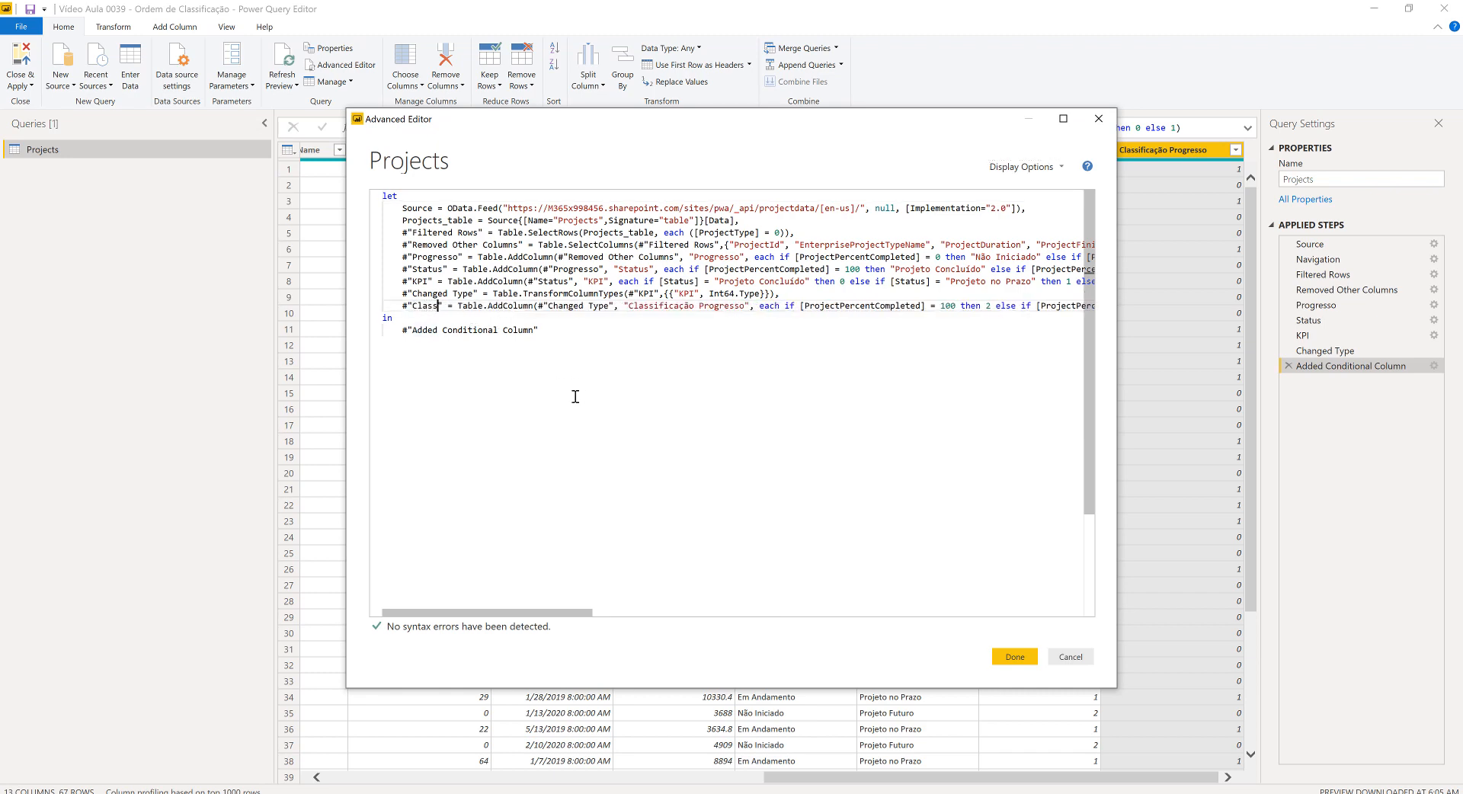
type("ção Progr")
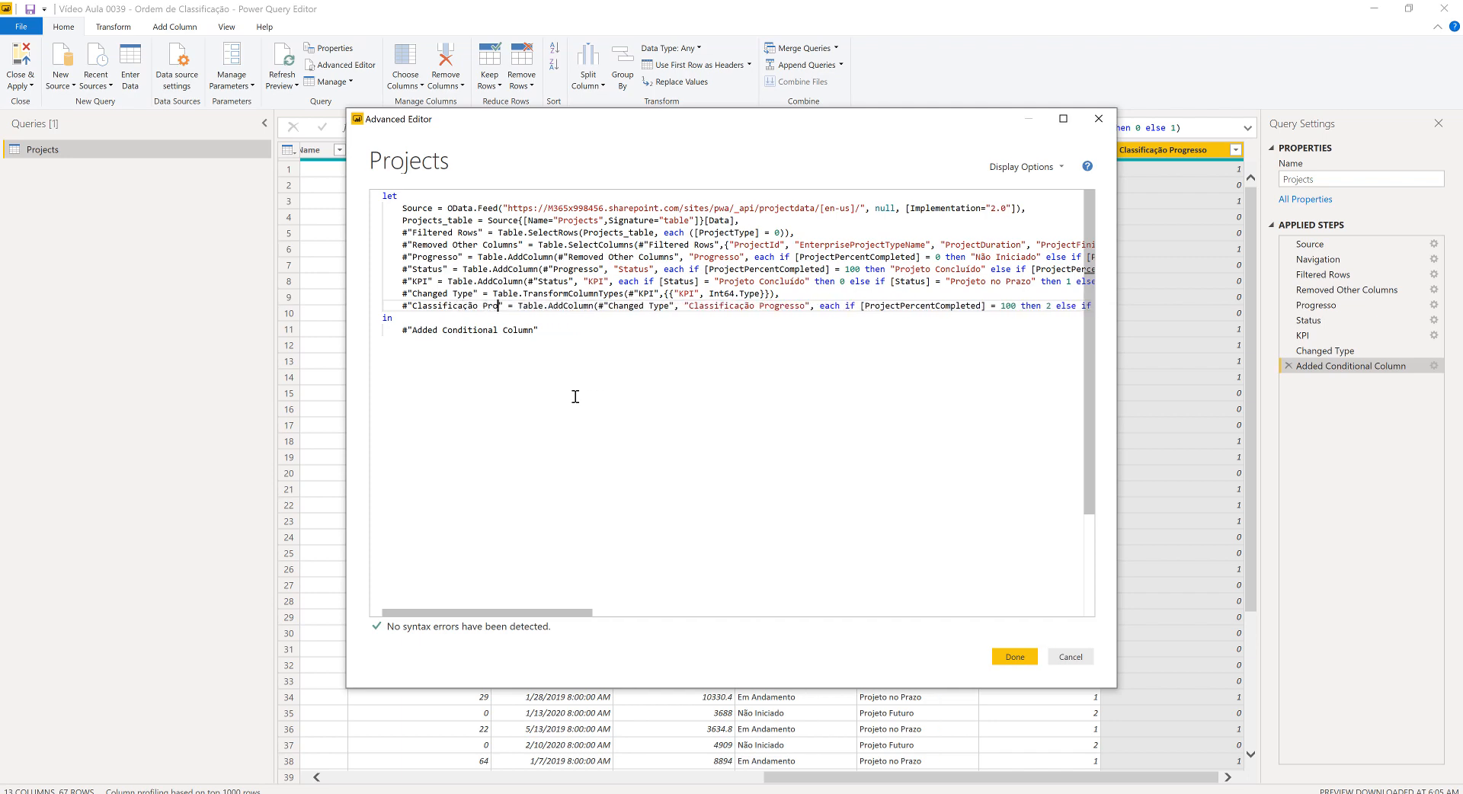
type("esso")
Change the code's final output reference after "in" to #"Classificação Progresso" and apply the edited Projects query code
key("Down")
key("Down")
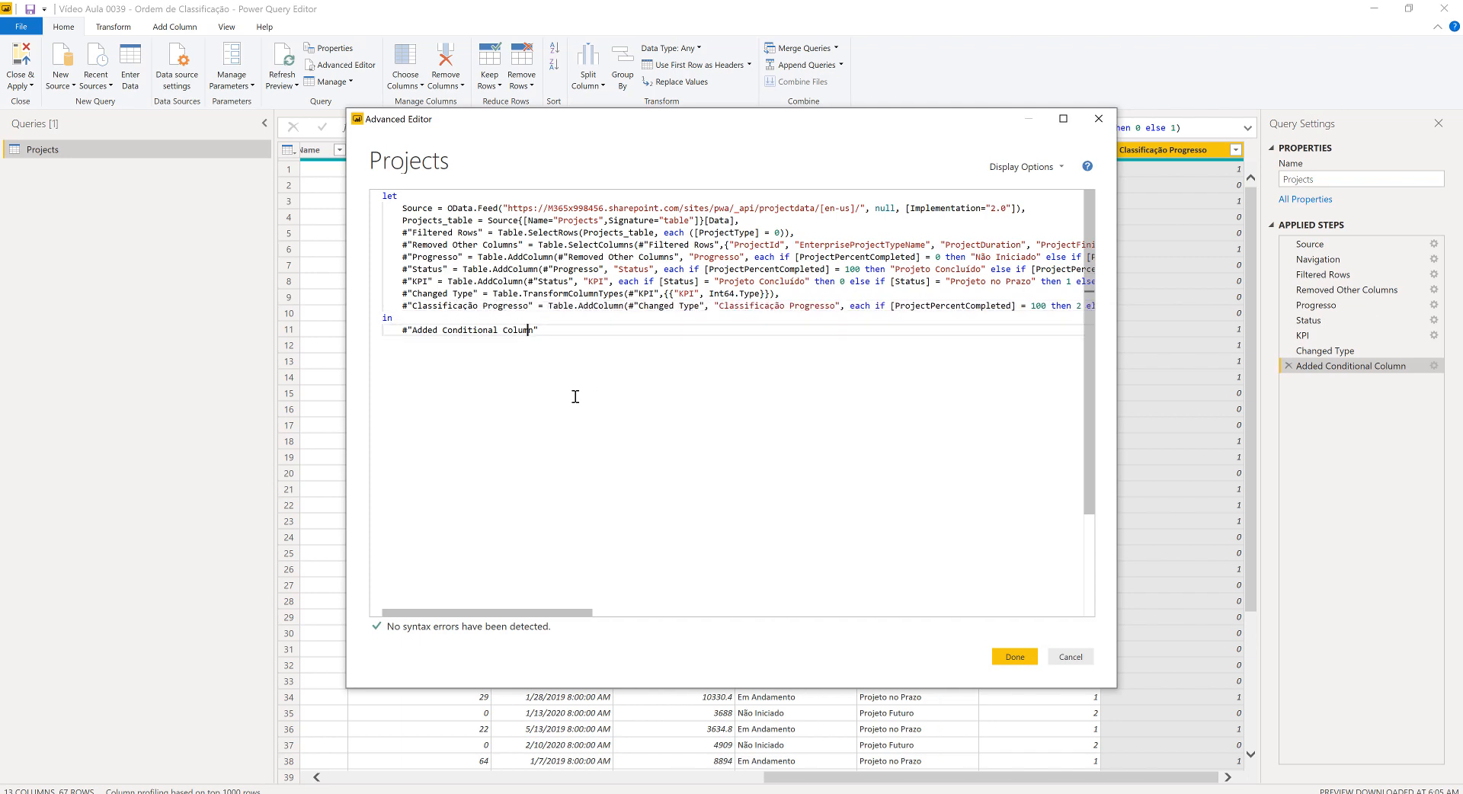
key("Left")
key("shift+Left")
key("shift+Left")
key("shift+Left")
key("shift+Left")
key("shift+Left")
key("shift+Left")
key("shift+Left")
key("shift+Left")
key("shift+Left")
key("shift+Left")
key("shift+Left")
key("shift+Left")
key("shift+Left")
key("shift+Left")
key("shift+Left")
key("shift+Left")
key("shift+Left")
key("shift+Left")
key("shift+Left")
key("shift+Left")
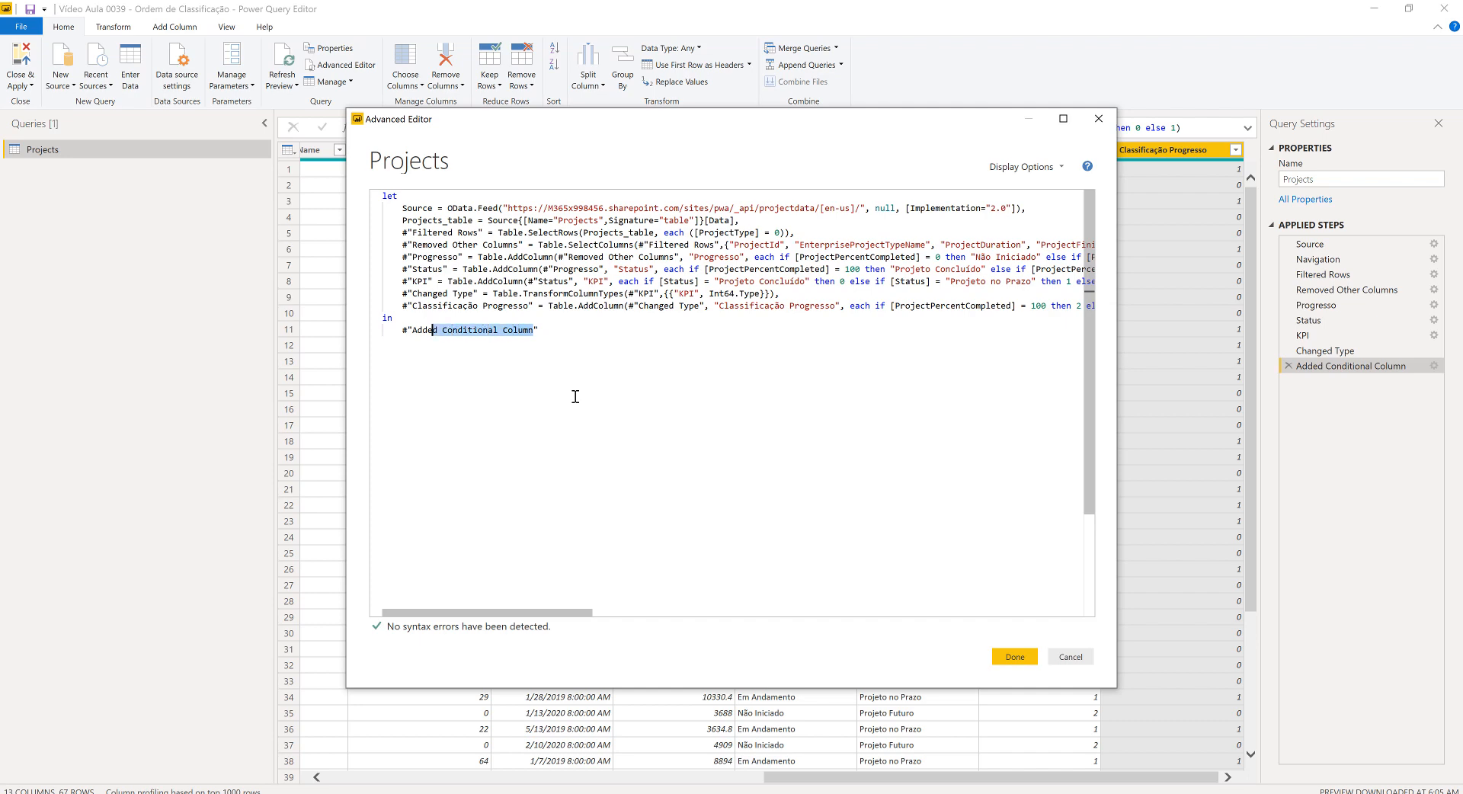
key("shift+Left")
type("C")
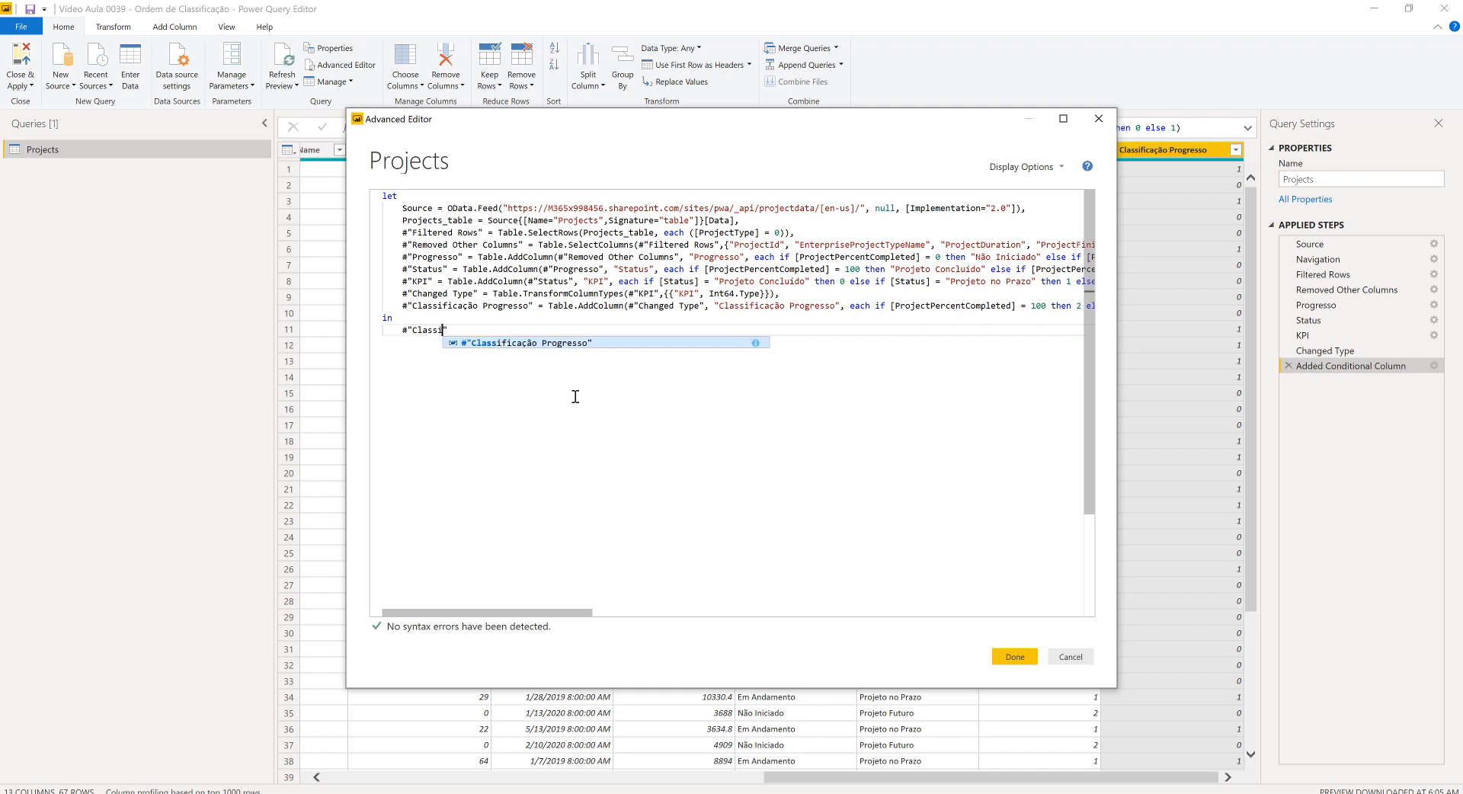
key("Tab")
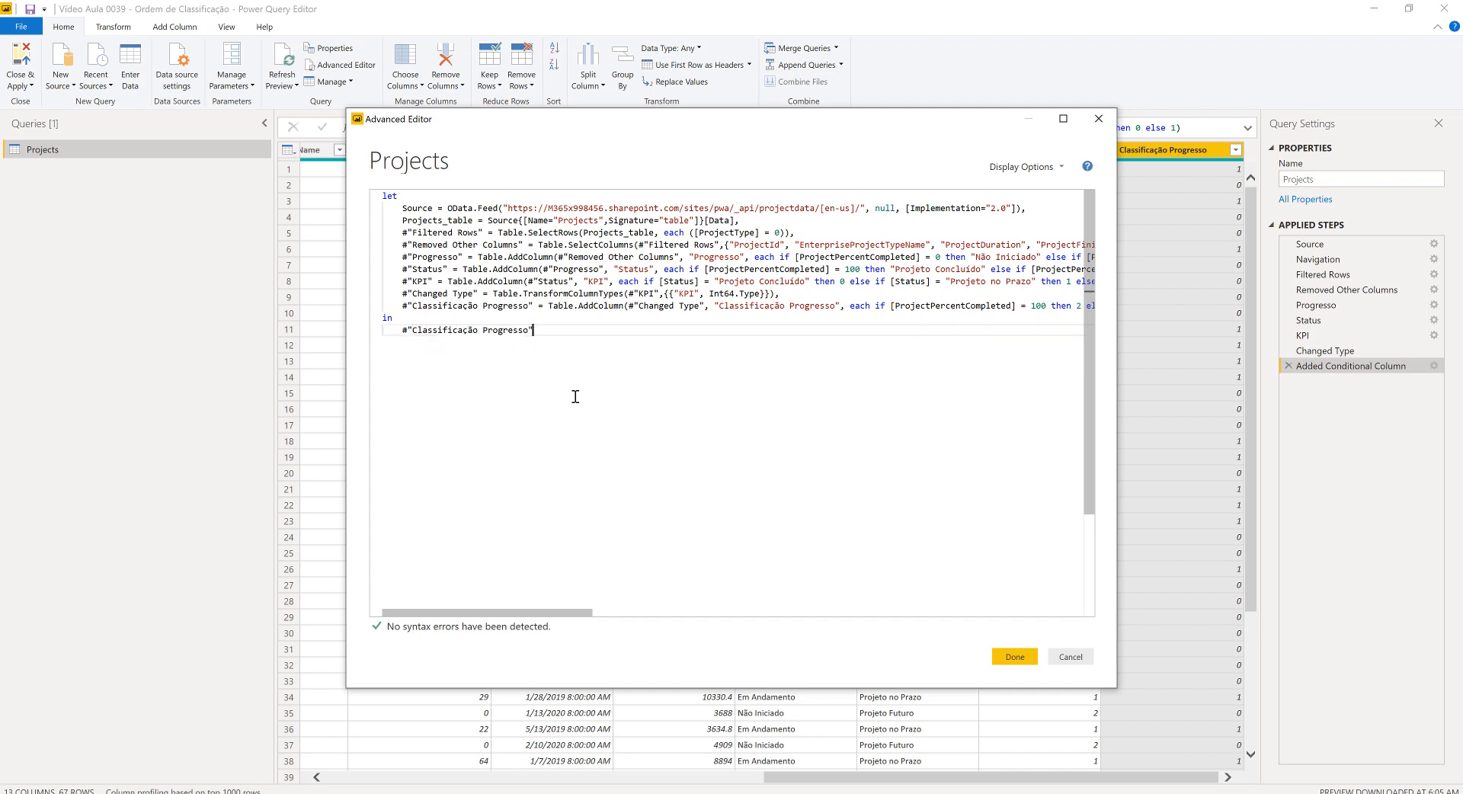
left_click(1000, 658)
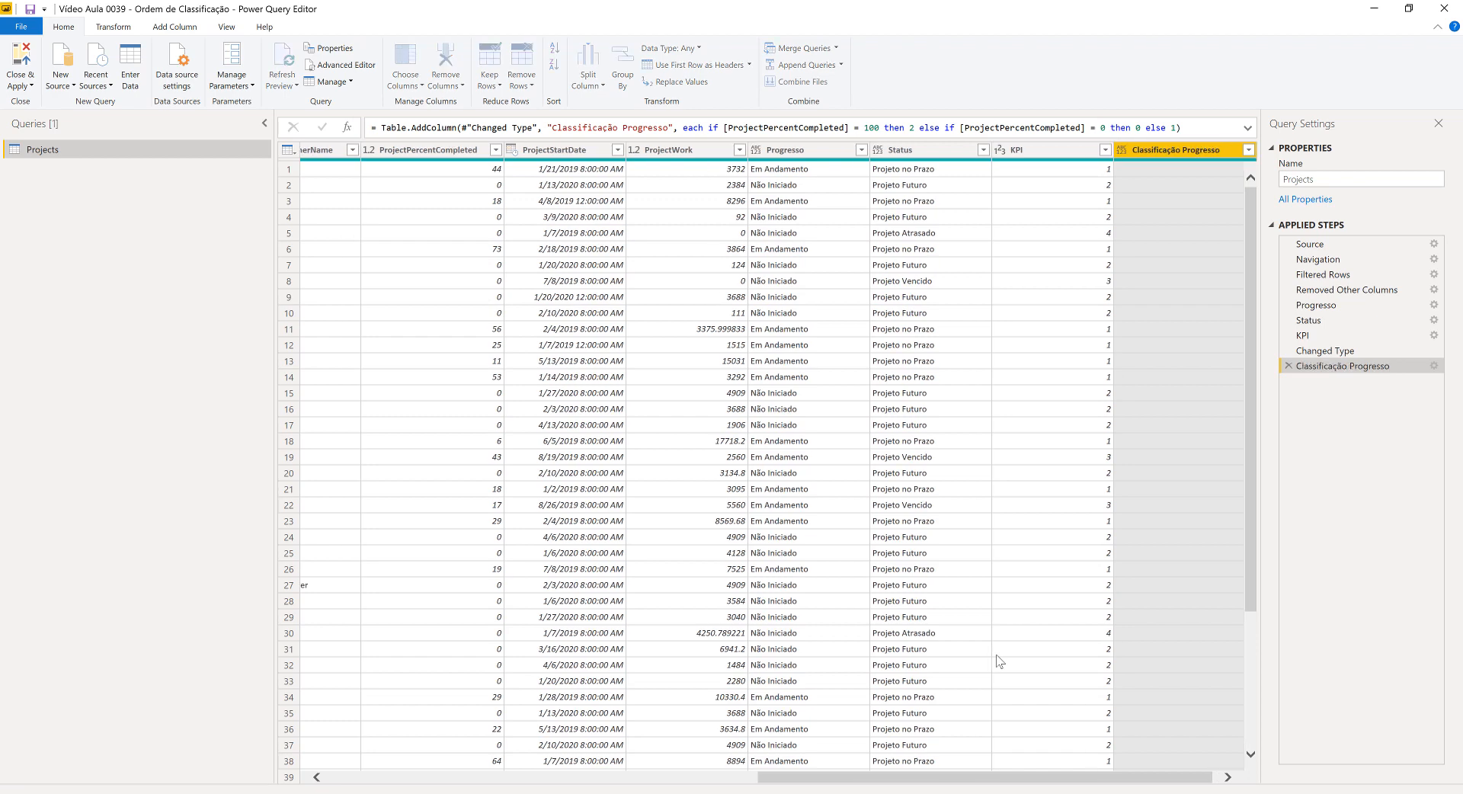
Examine the Status step's custom column formula, focusing on the "Projeto Concluído" result, and close it
left_click(1057, 540)
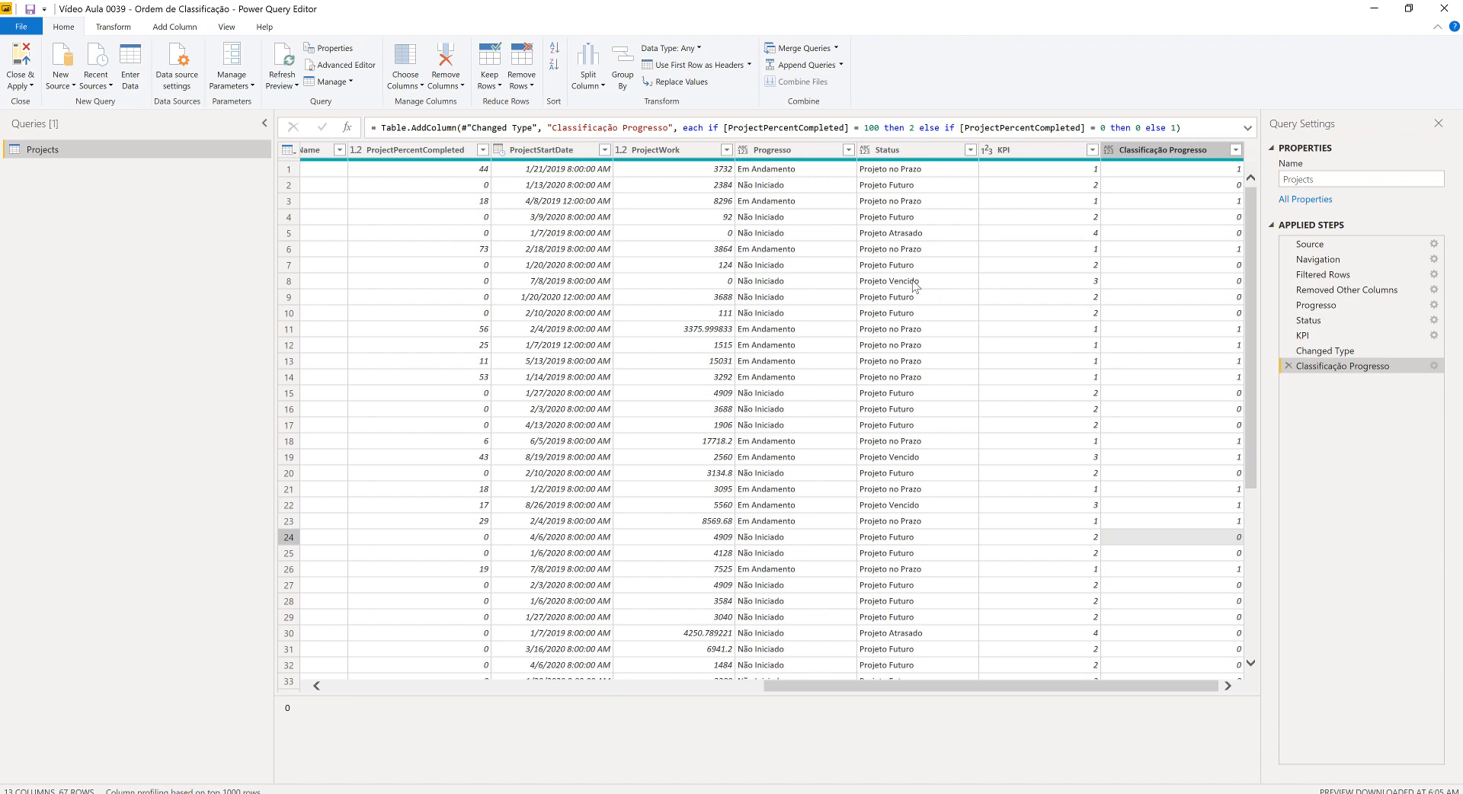
left_click(916, 281)
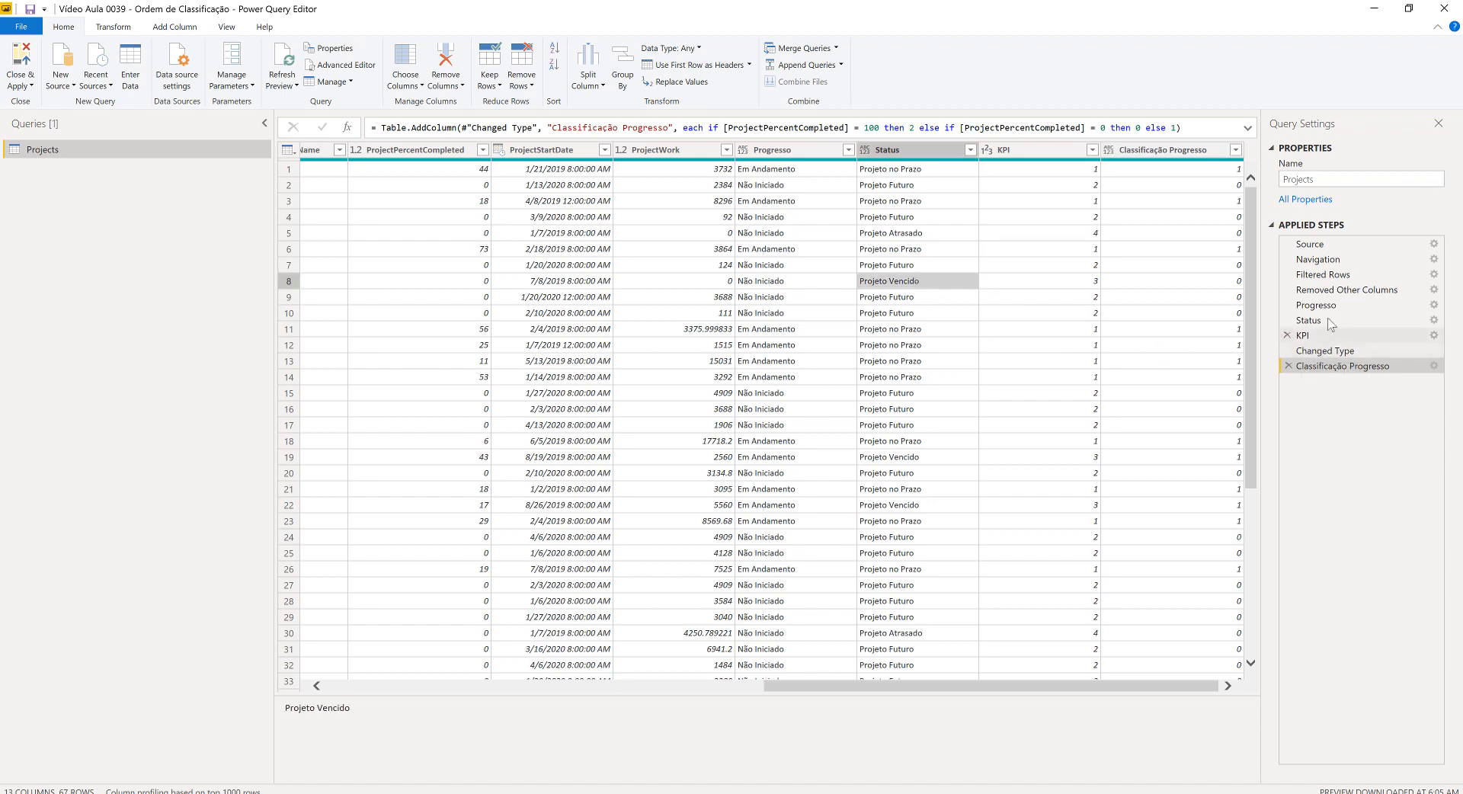
left_click(1437, 321)
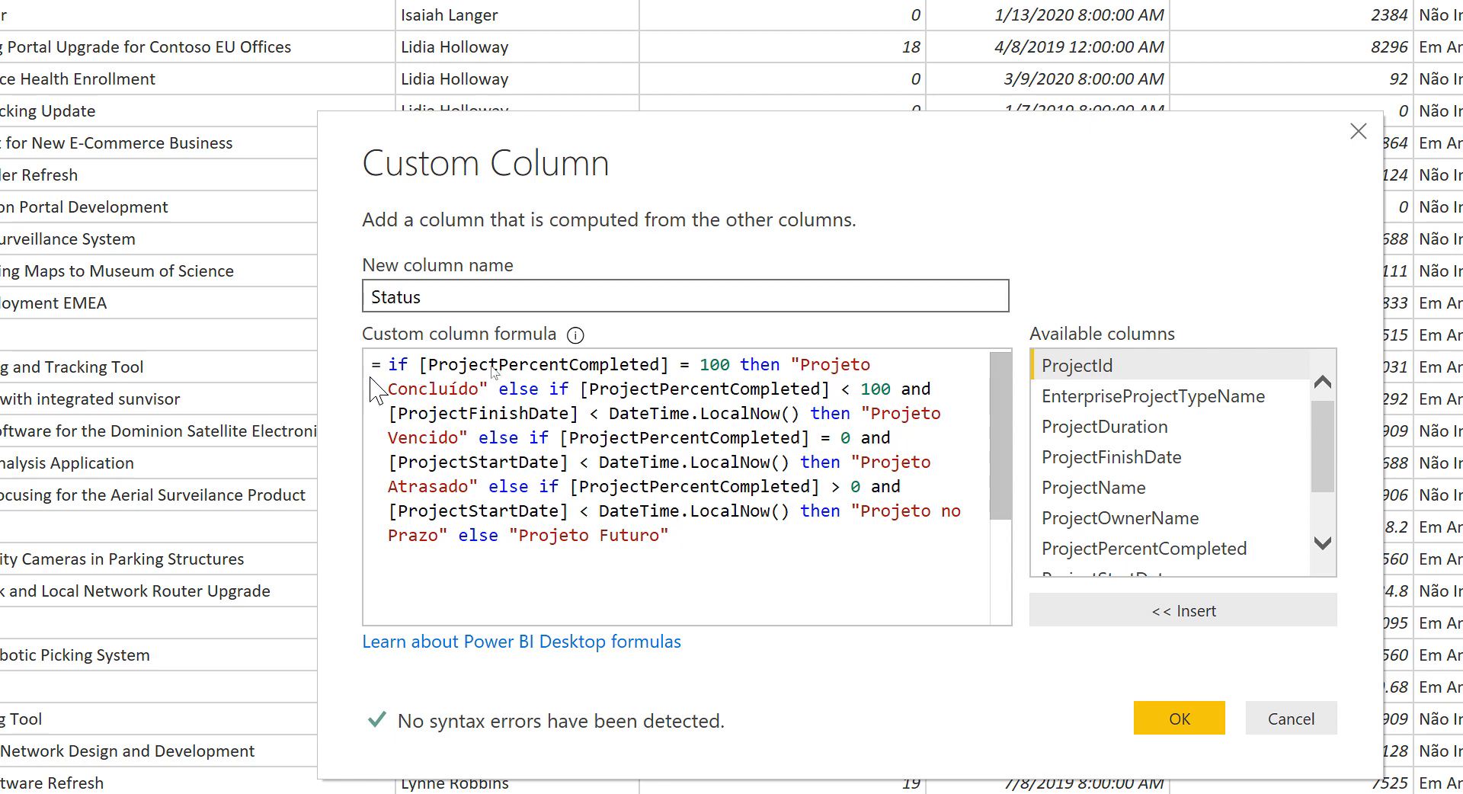
left_click(370, 298)
left_click(710, 366)
left_click(804, 365)
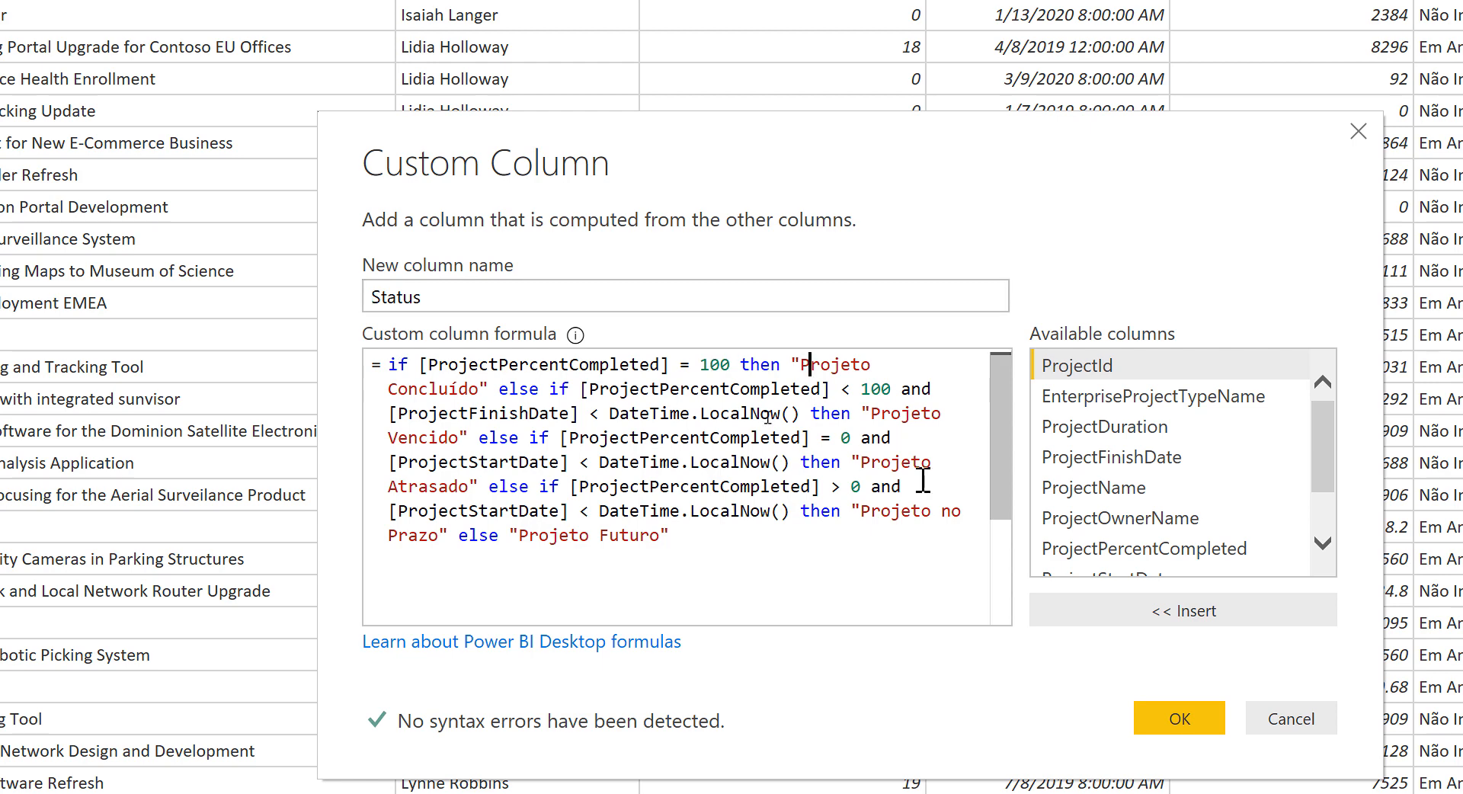
key("ctrl+shift+Right")
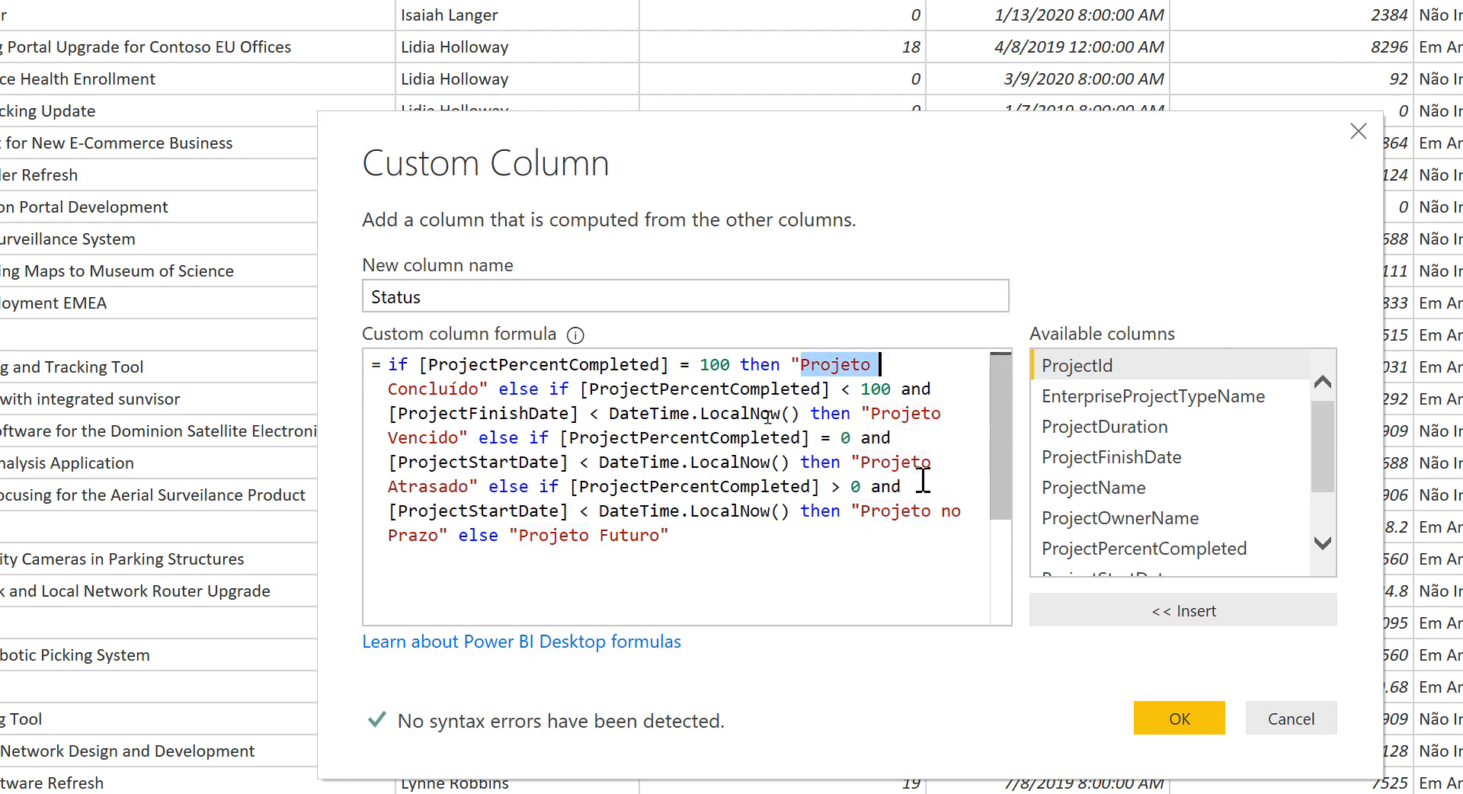
key("shift+Right")
key("shift+Right")
key("shift+Right")
key("shift+Right")
key("shift+Right")
key("shift+Right")
key("shift+Right")
key("shift+Right")
key("shift+Right")
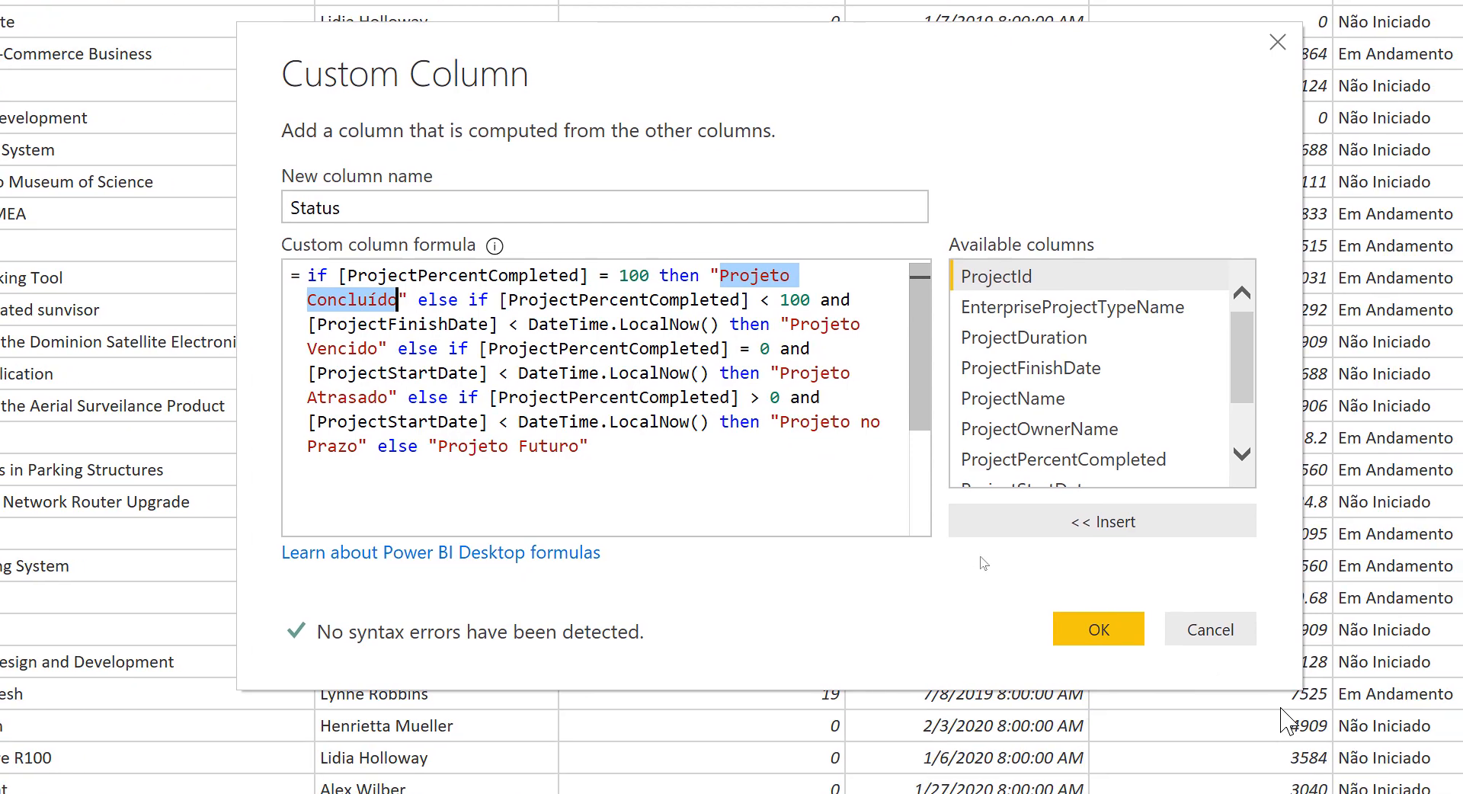
left_click(1241, 639)
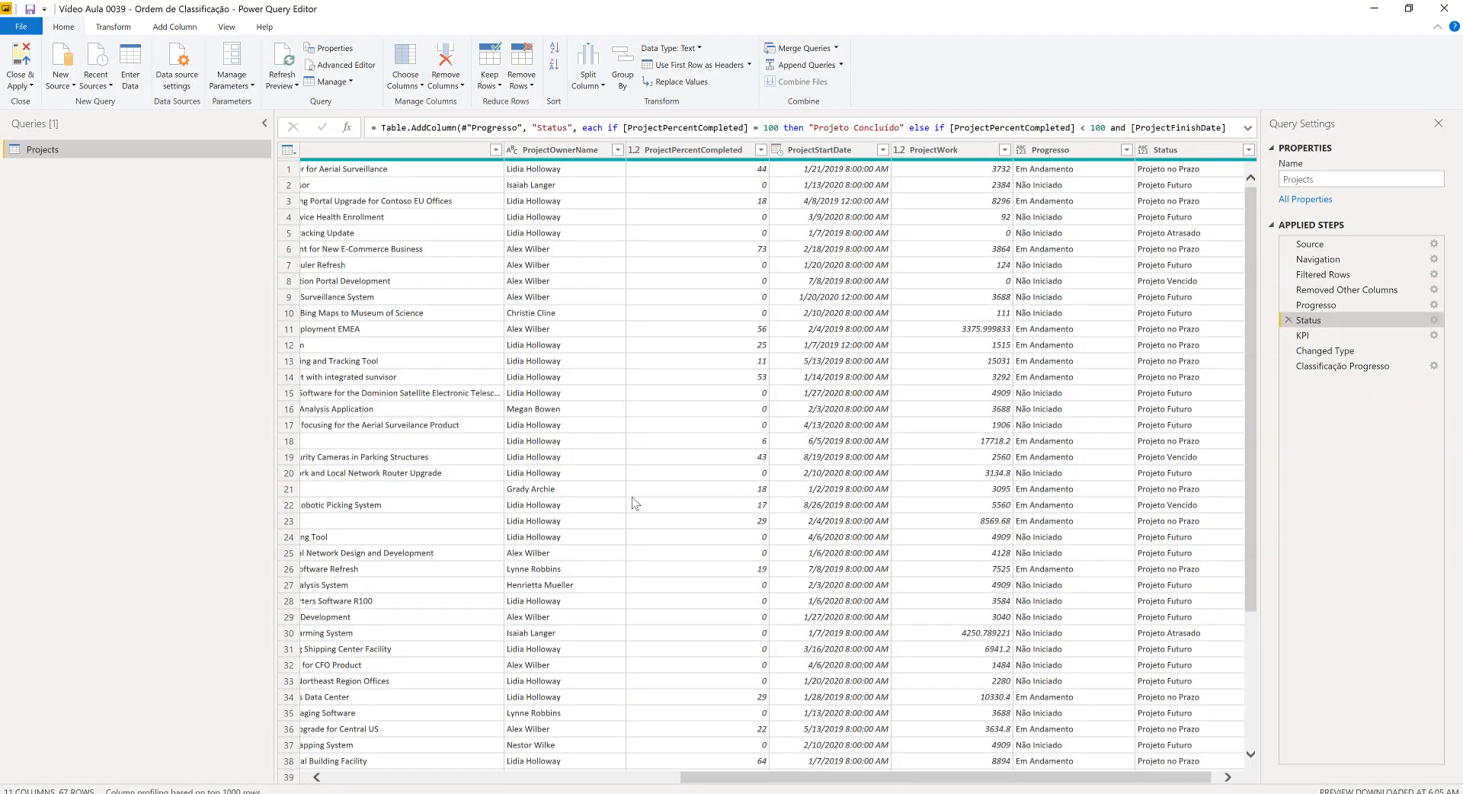
Go back to the Classificação Progresso step, then apply the query changes and close the query editor
left_click(1345, 367)
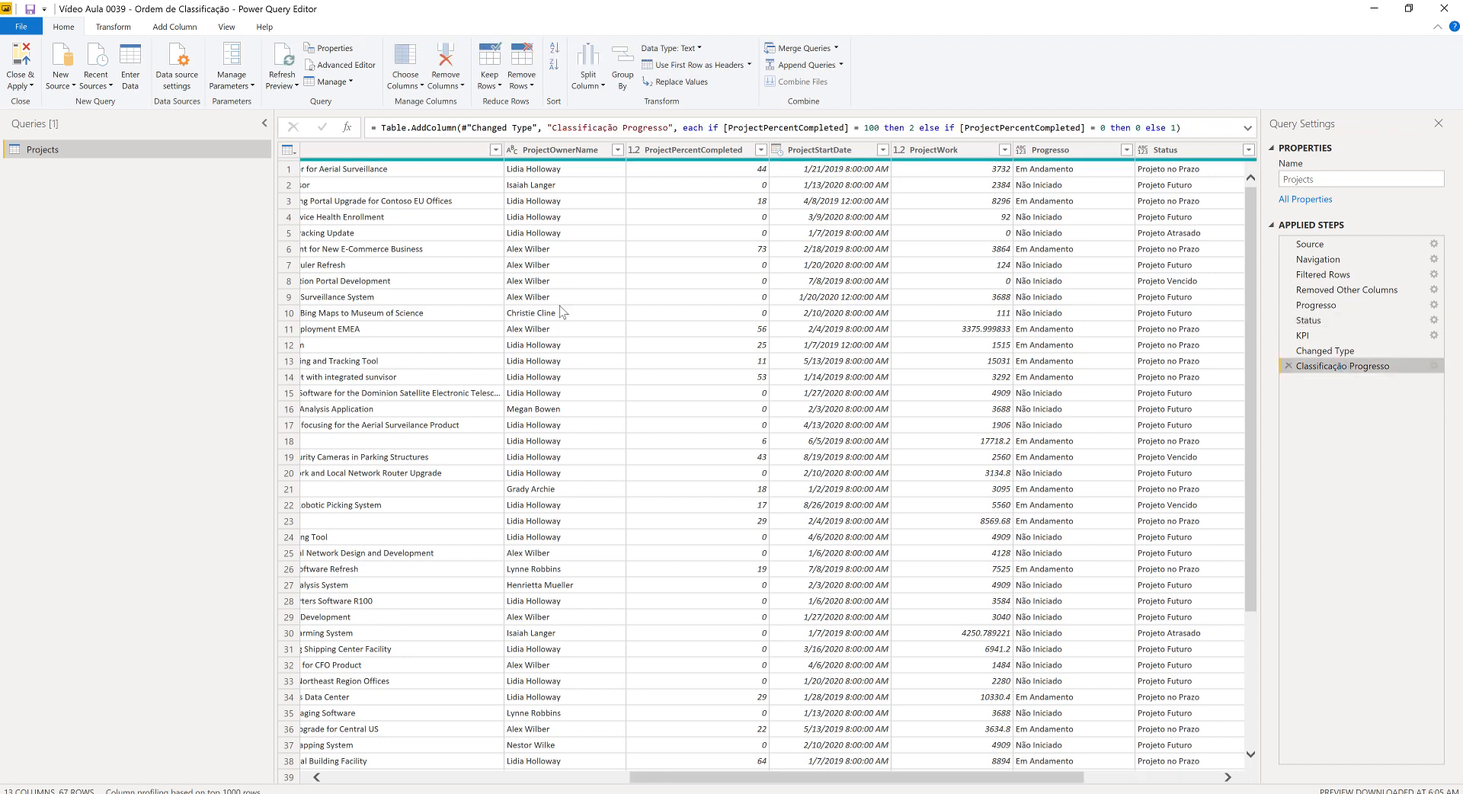
left_click(21, 64)
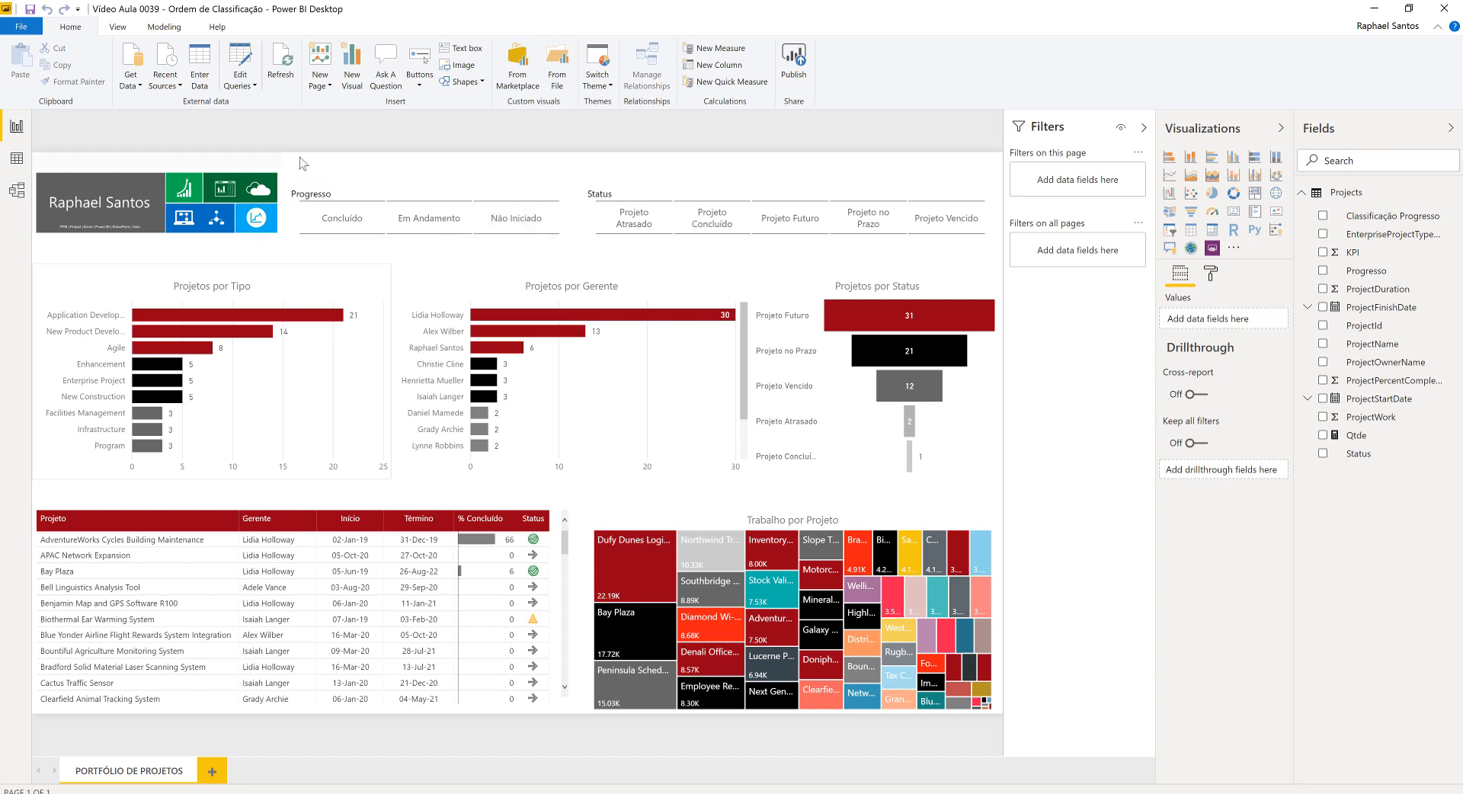
In the Projects data table, sort the Progresso column by Classificação Progresso and return to the report page
left_click(16, 160)
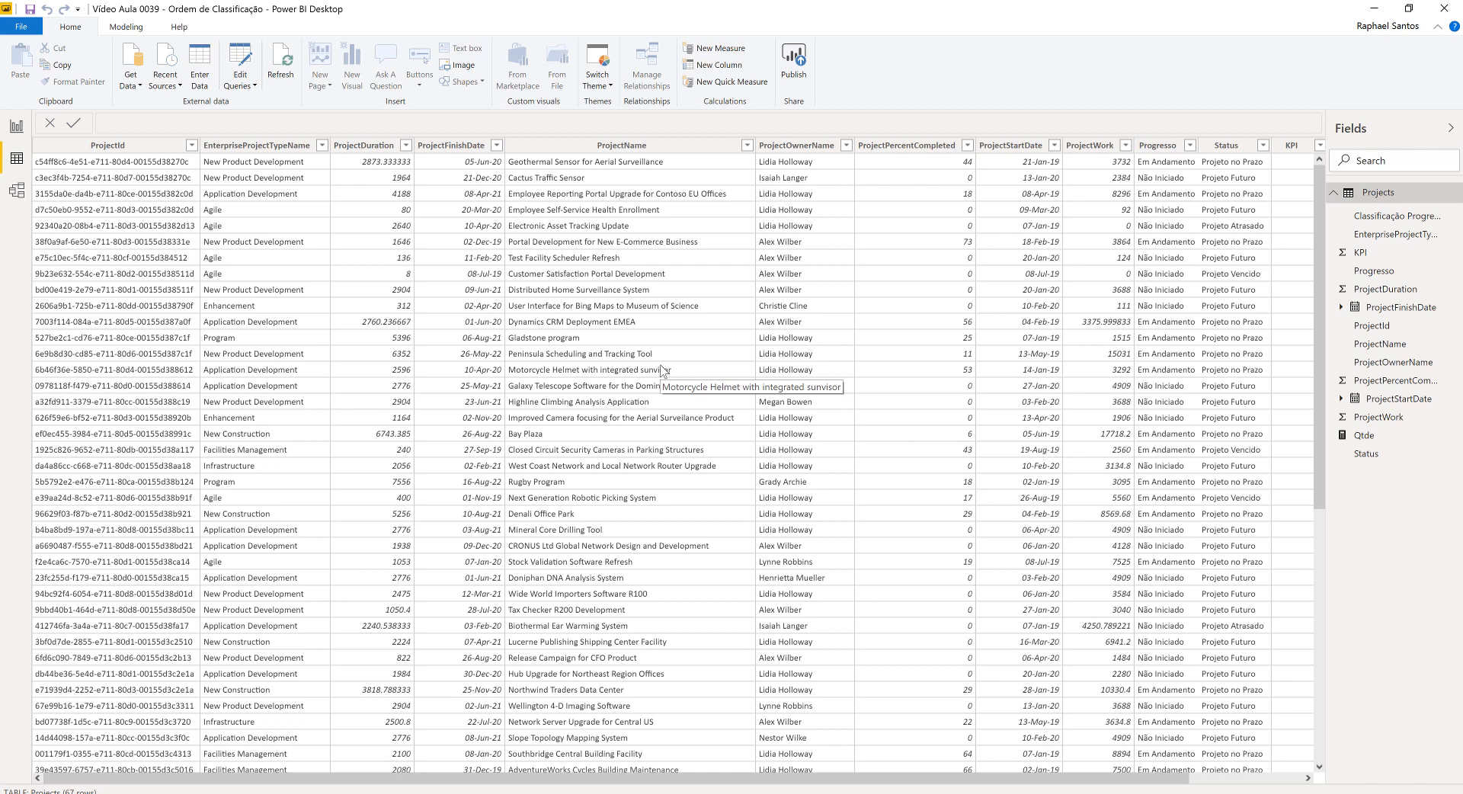
left_click(1169, 158)
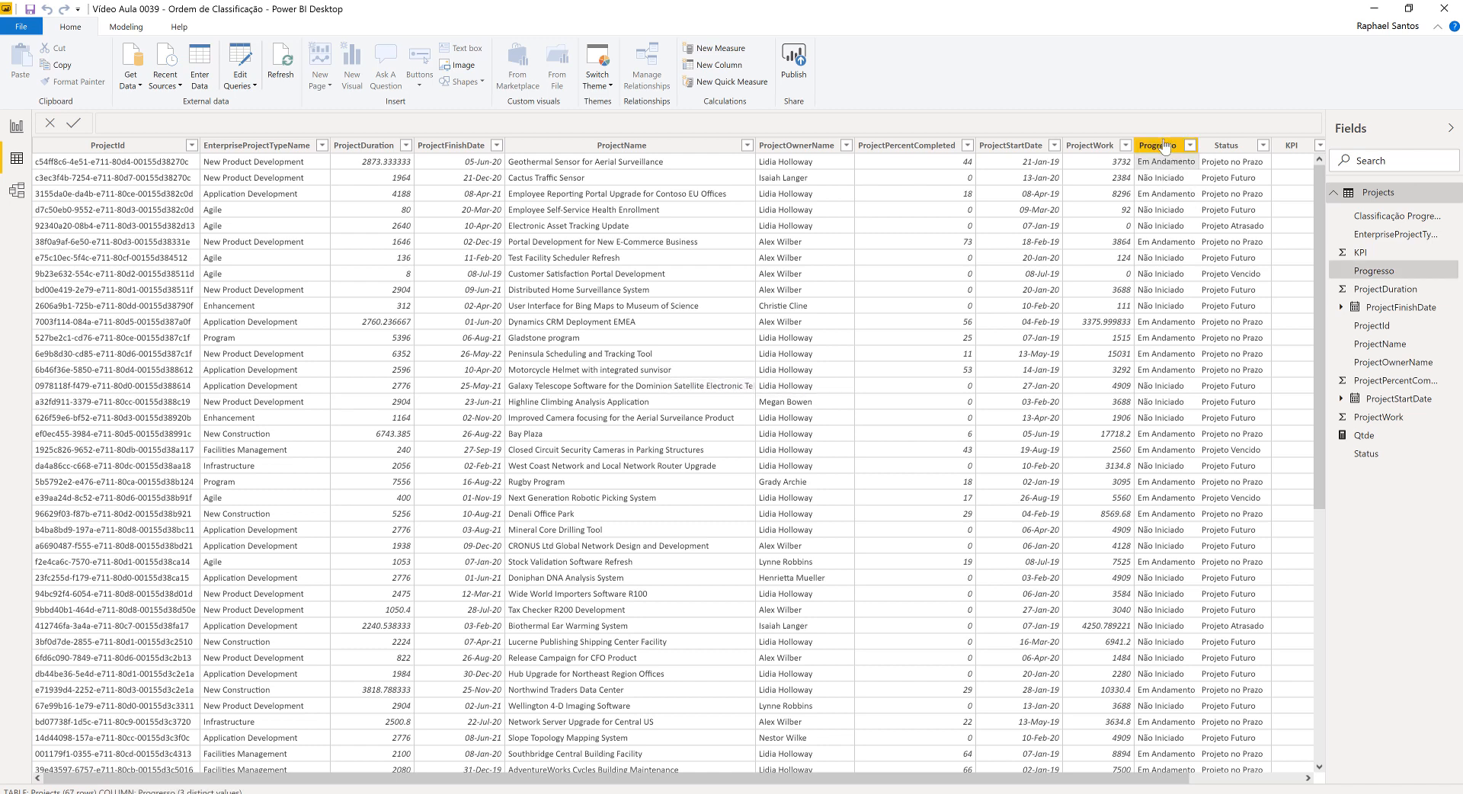
left_click(1160, 147)
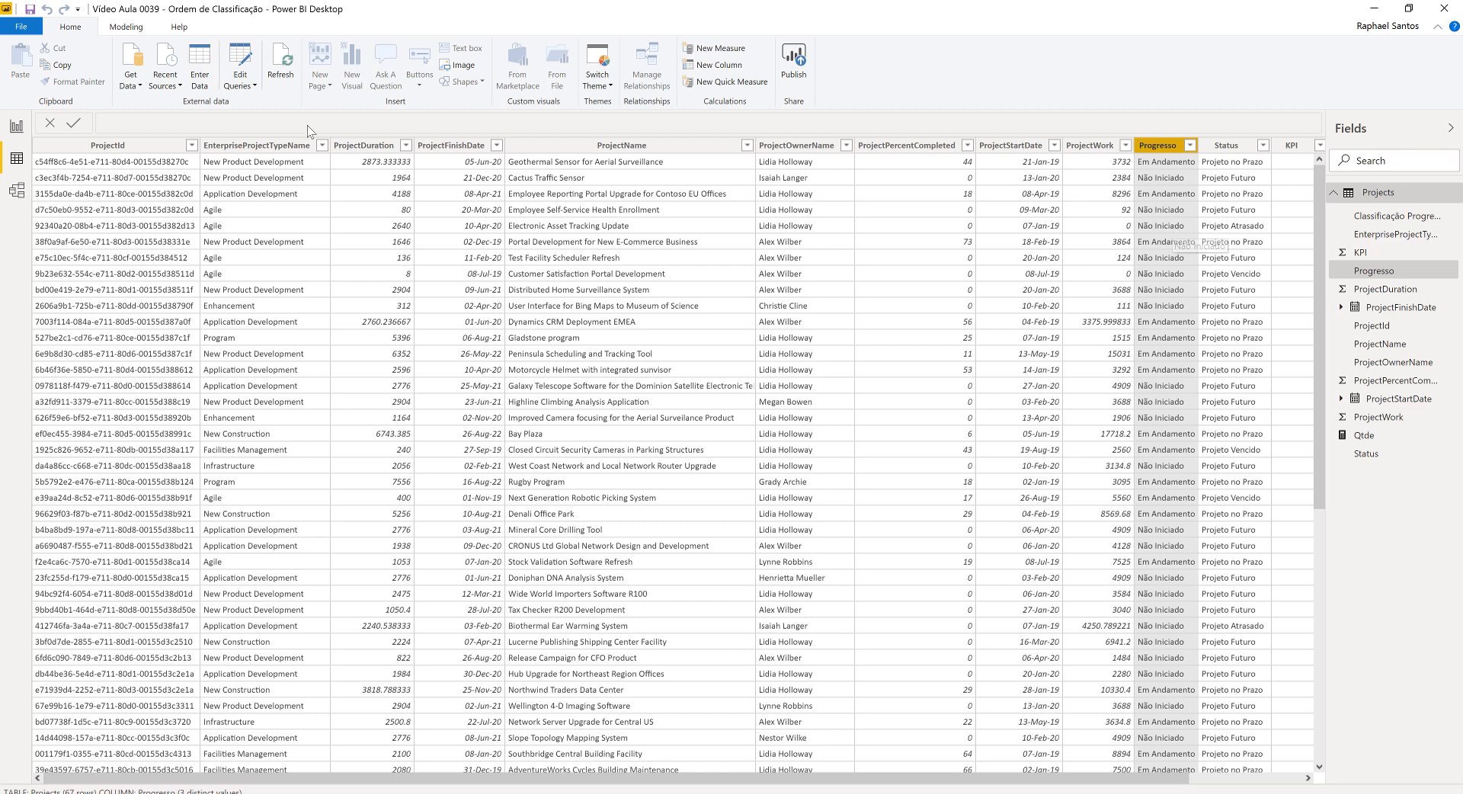
left_click(138, 30)
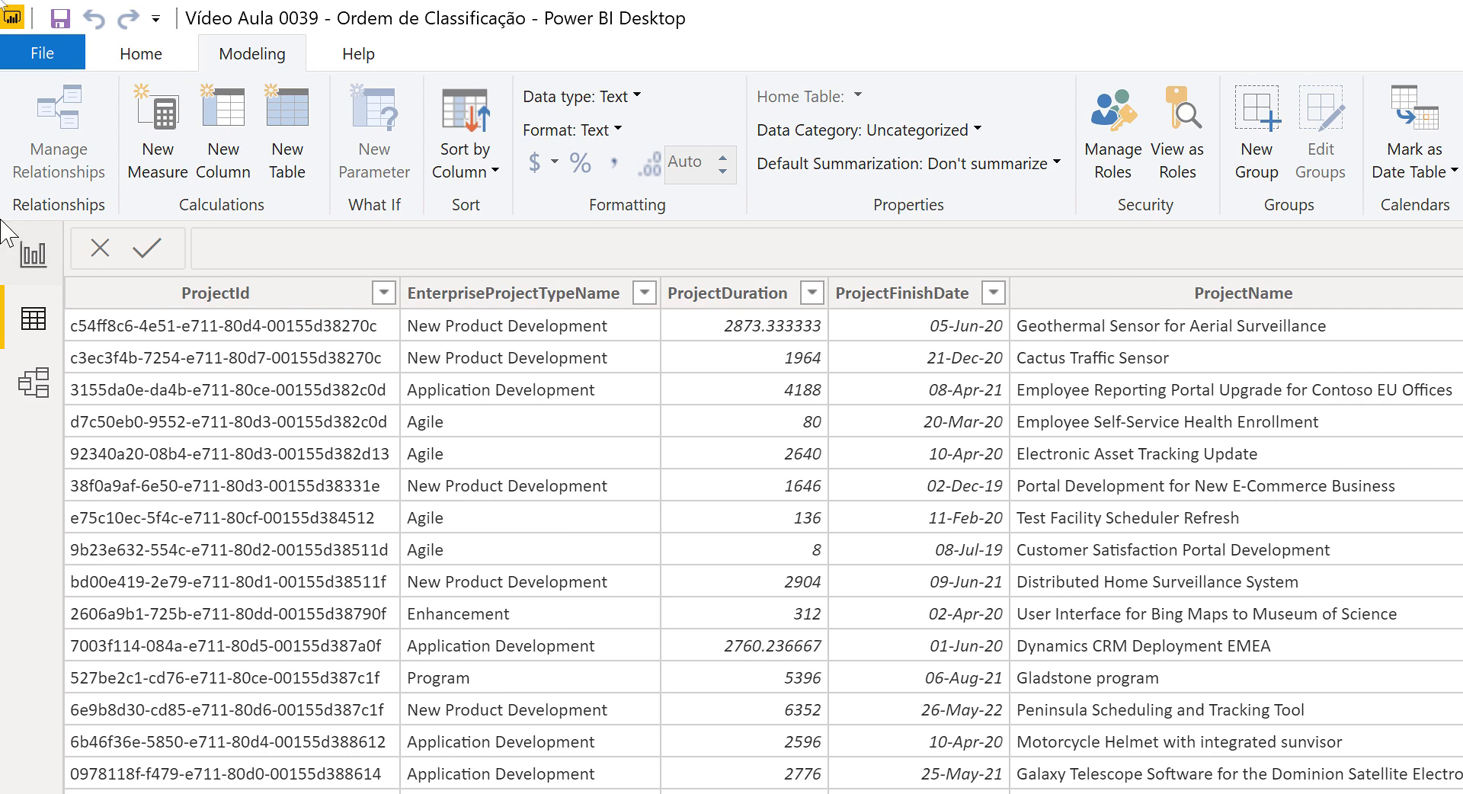
left_click(471, 162)
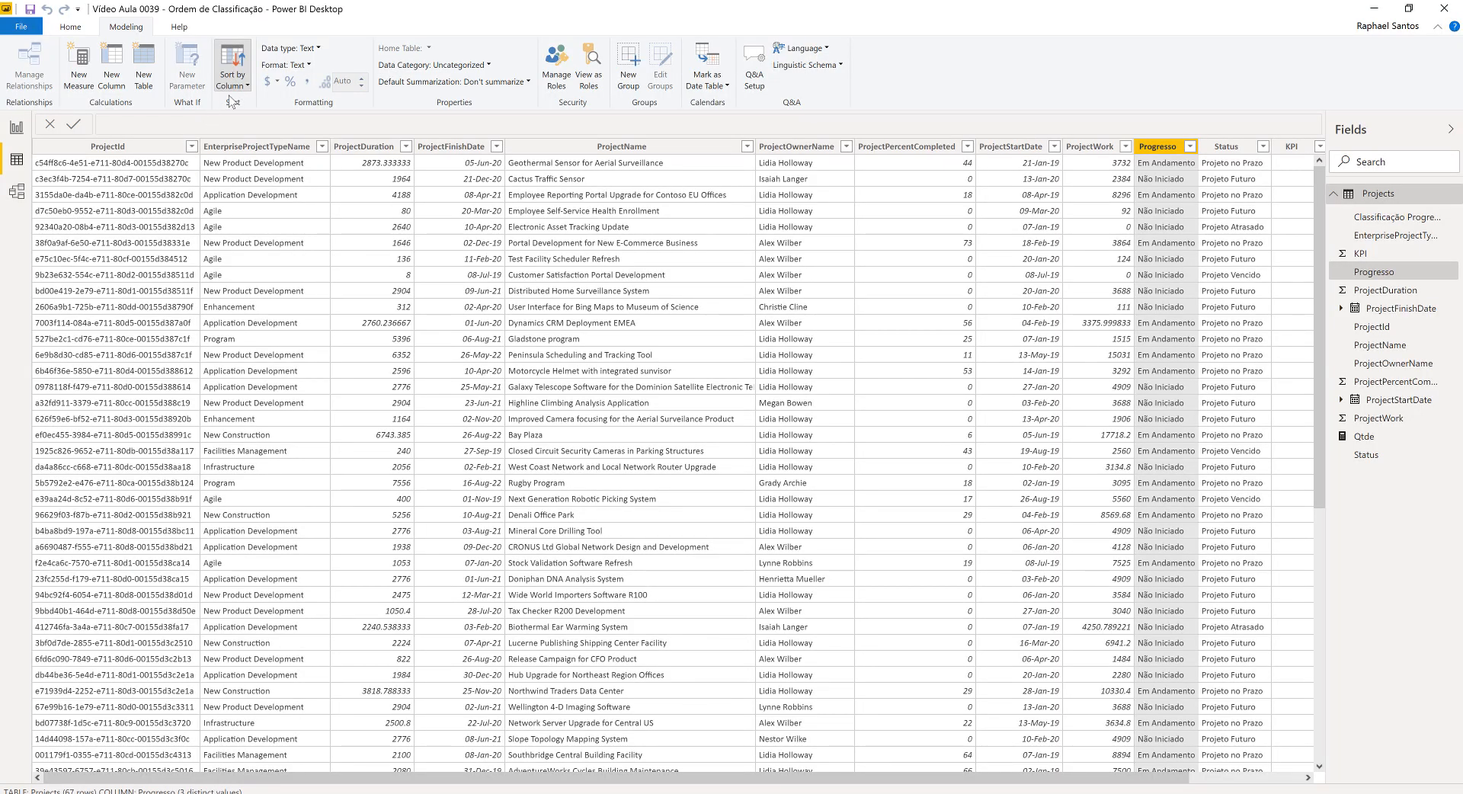
left_click(238, 85)
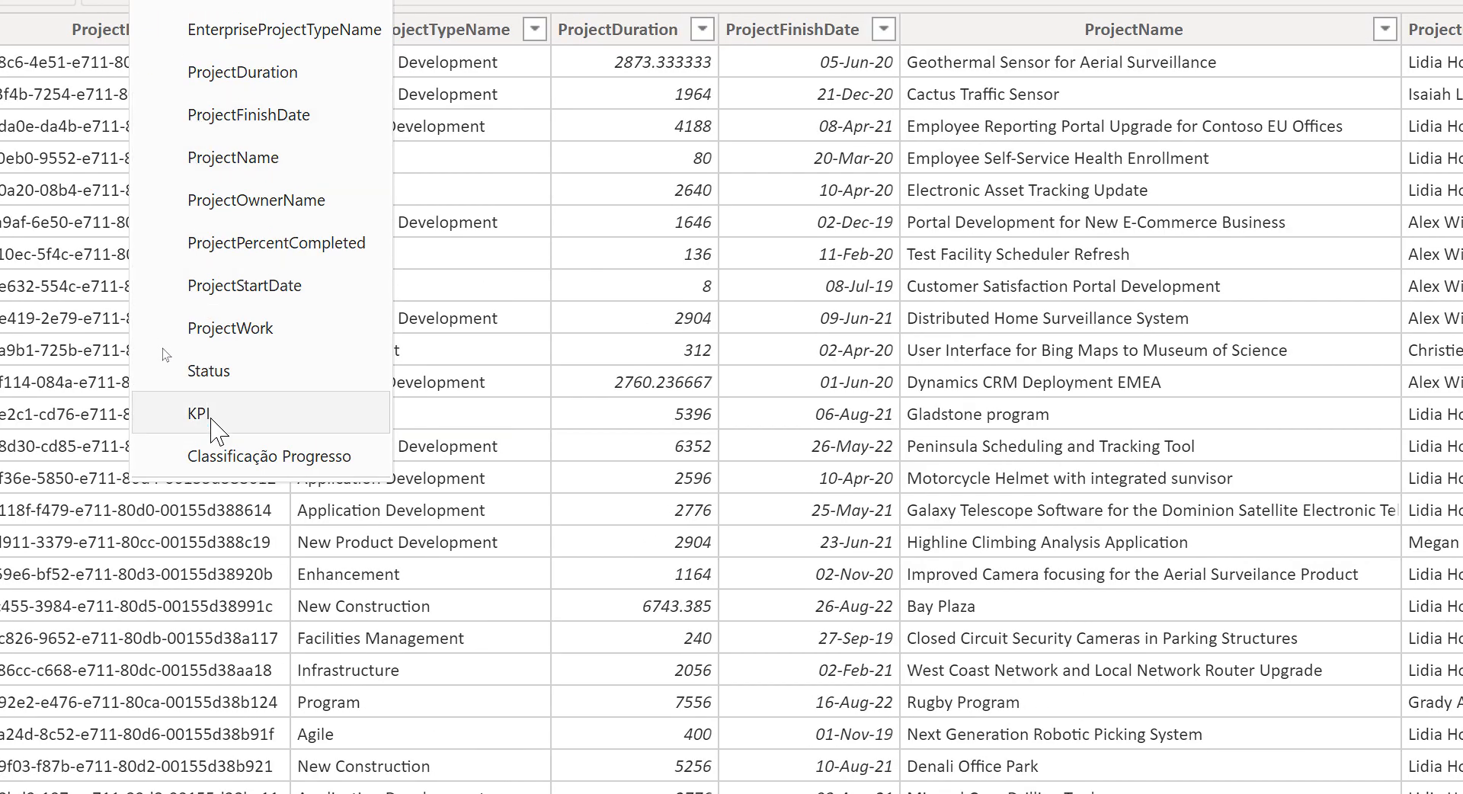
left_click(227, 455)
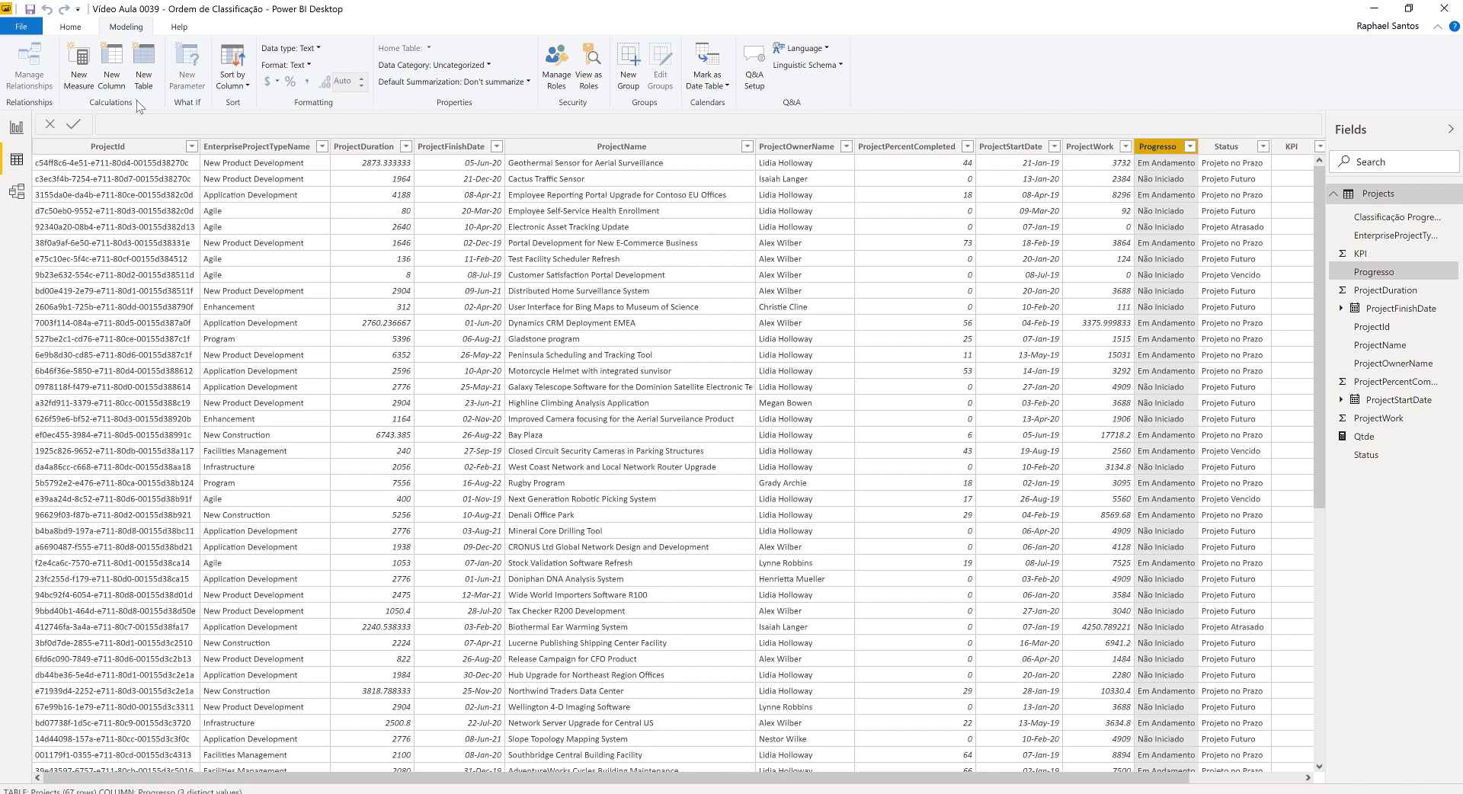
left_click(16, 128)
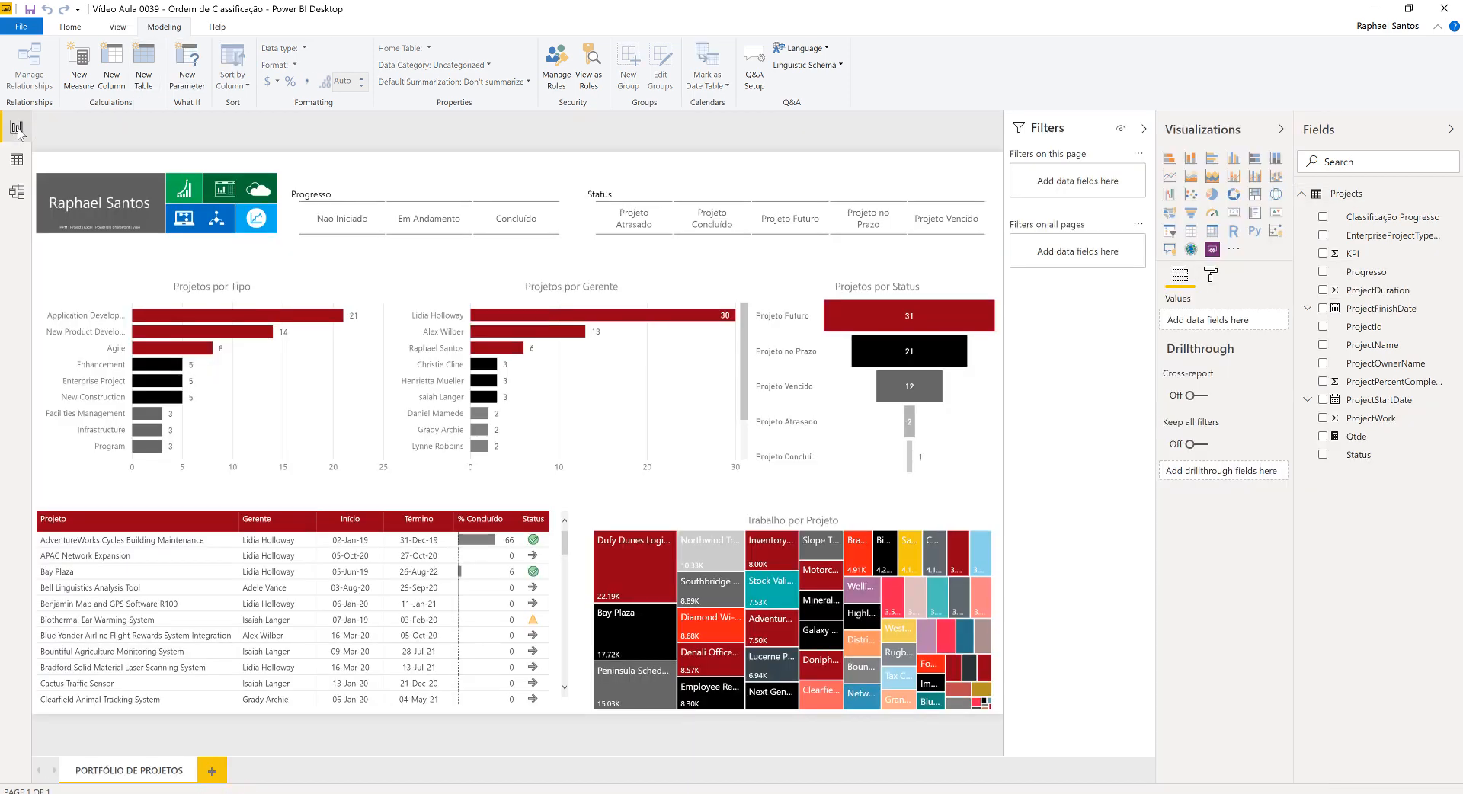